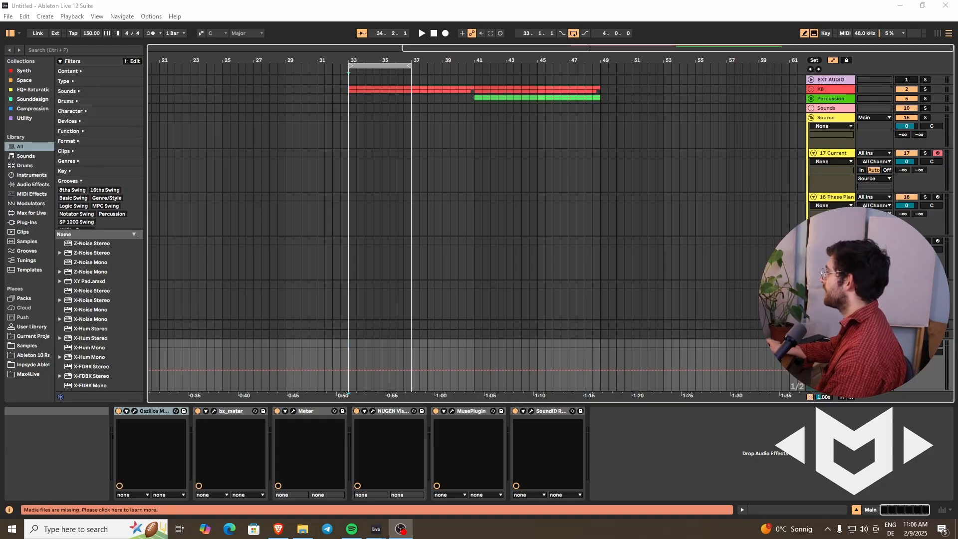
# Step: Insert a new MIDI track below the IL Harmor track and load the Sytrus VSTi instrument onto it
pyautogui.click(833, 285)
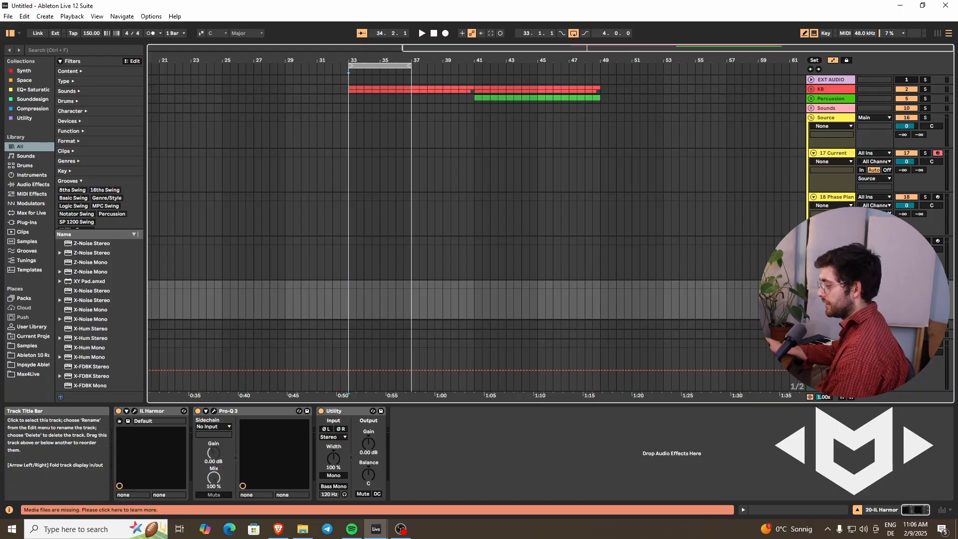
pyautogui.press('Delete')
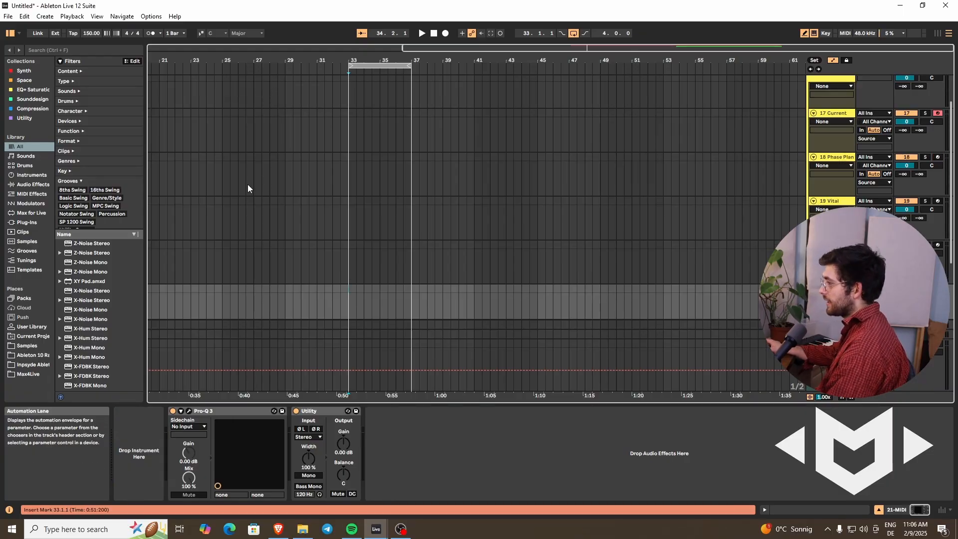
pyautogui.hotkey('ctrl', 'f')
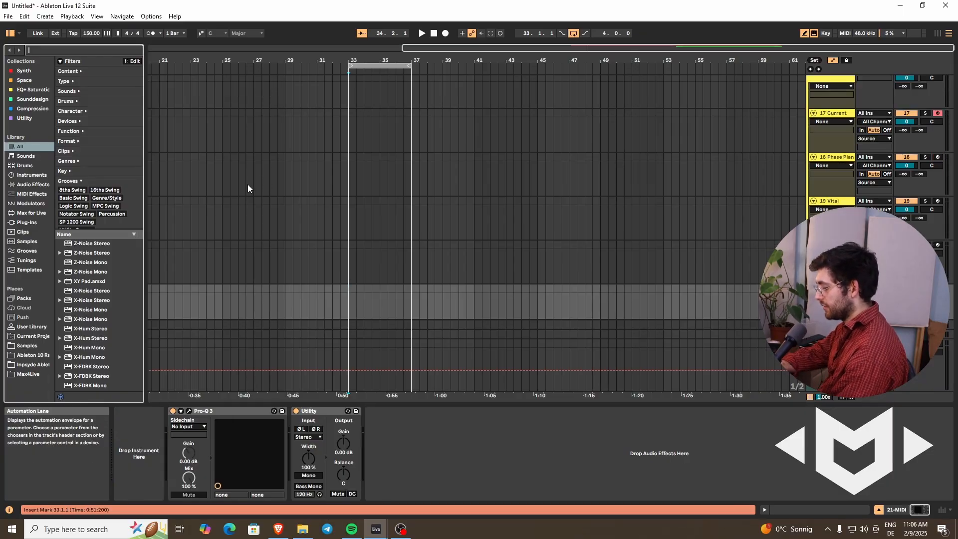
pyautogui.write('sytrus')
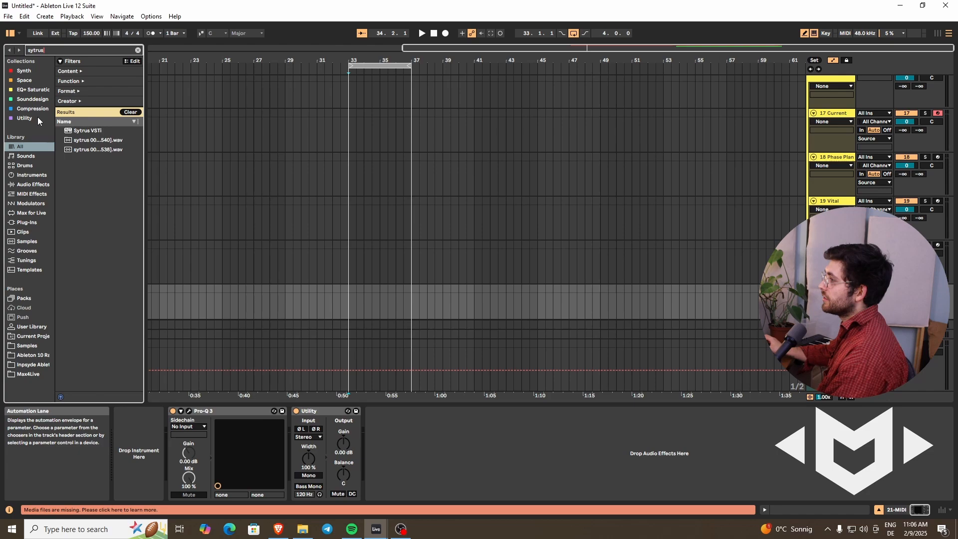
pyautogui.click(79, 130)
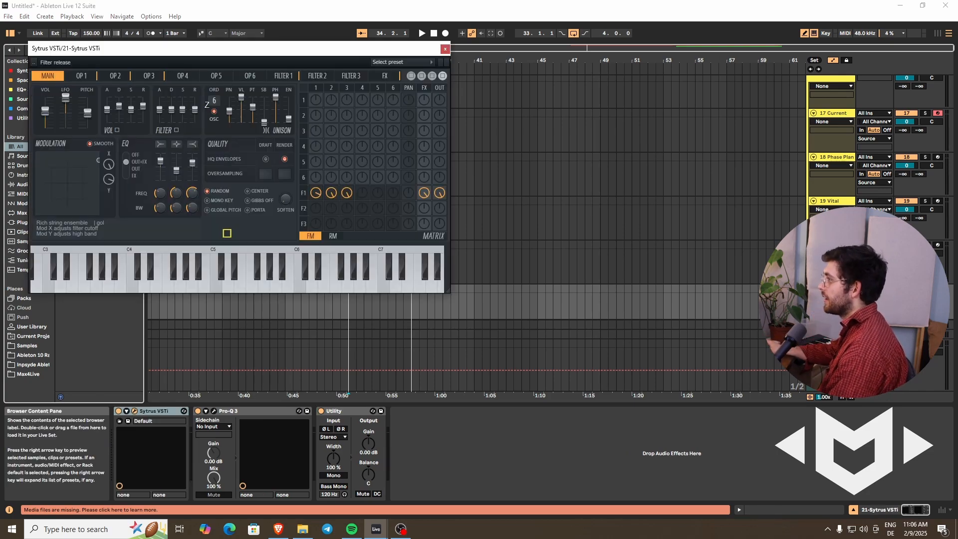
# Step: Load the Default preset in Sytrus and arm its track to play a test note
pyautogui.moveTo(217, 48); pyautogui.dragTo(256, 84)
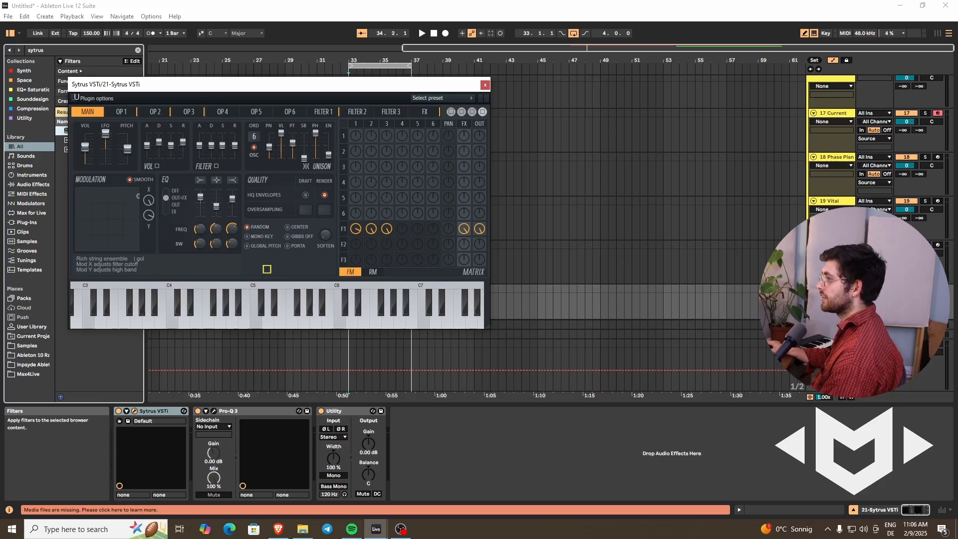
pyautogui.click(449, 97)
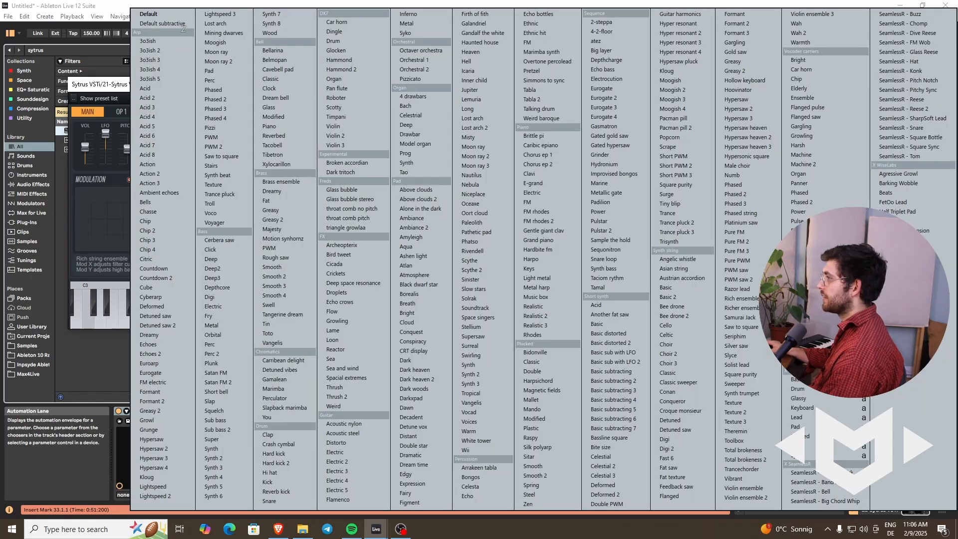
pyautogui.click(170, 15)
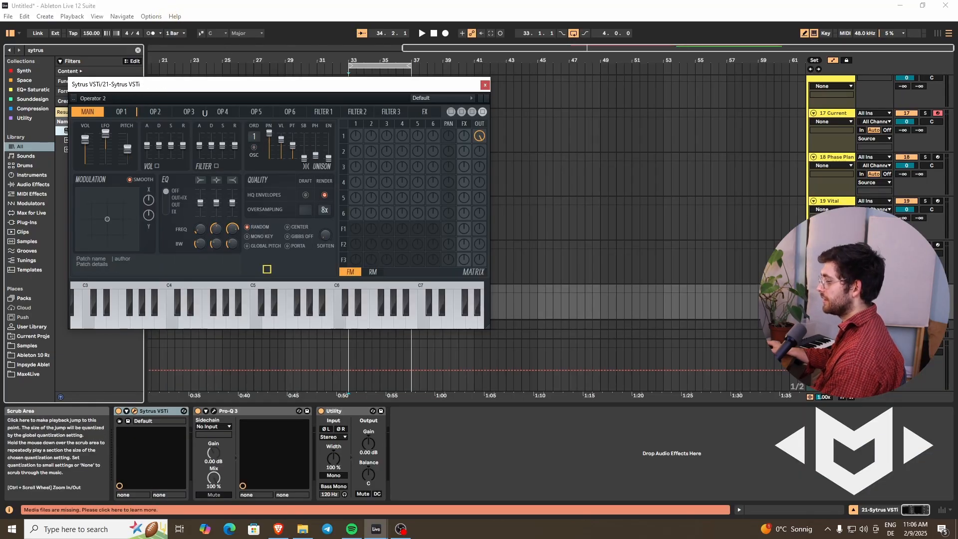
pyautogui.click(938, 289)
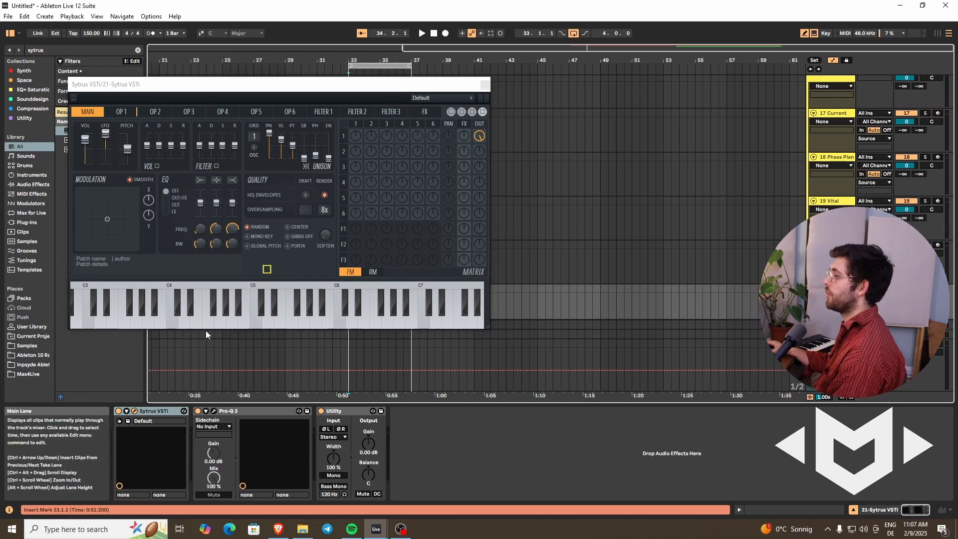
pyautogui.press('z')
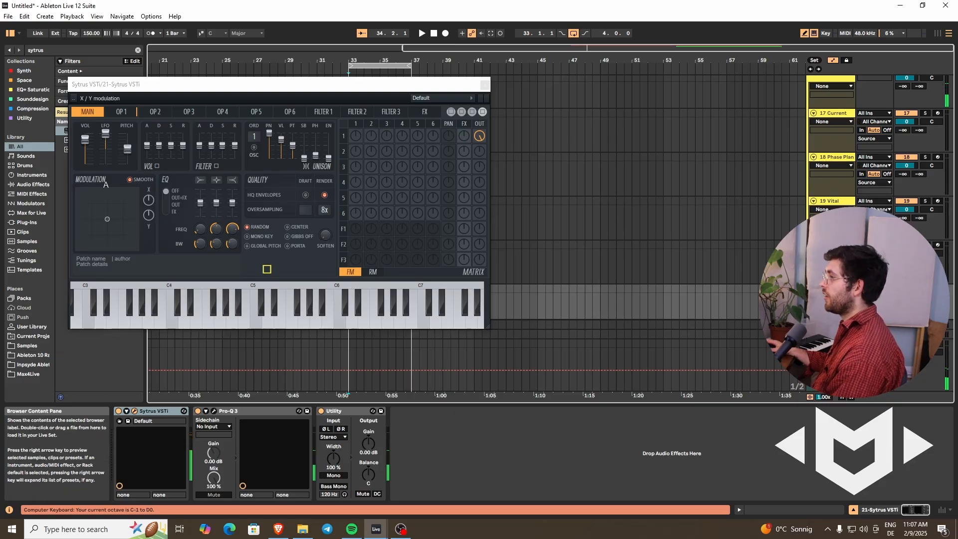
# Step: Set the waveform shape of operators 1 and 2 to a sawtooth
pyautogui.click(125, 113)
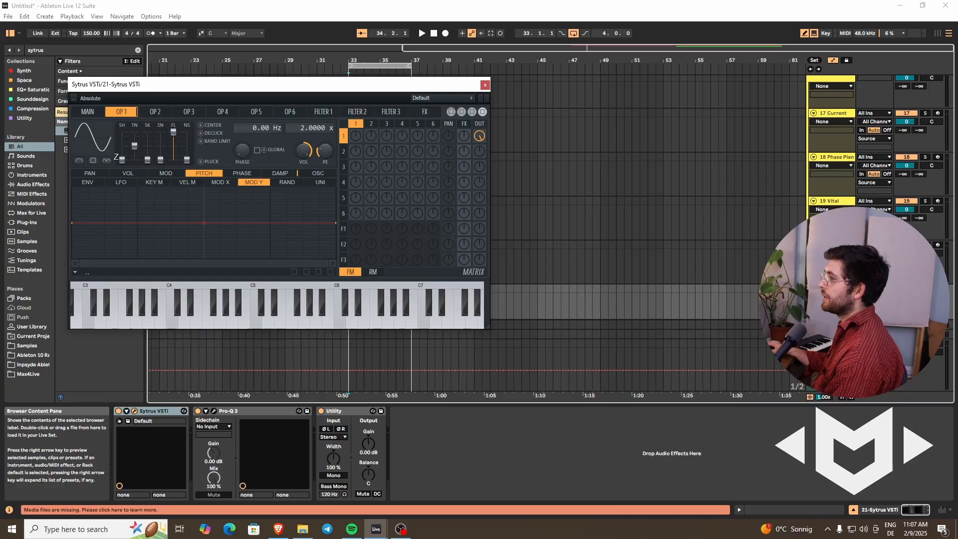
pyautogui.moveTo(125, 162); pyautogui.dragTo(138, 79)
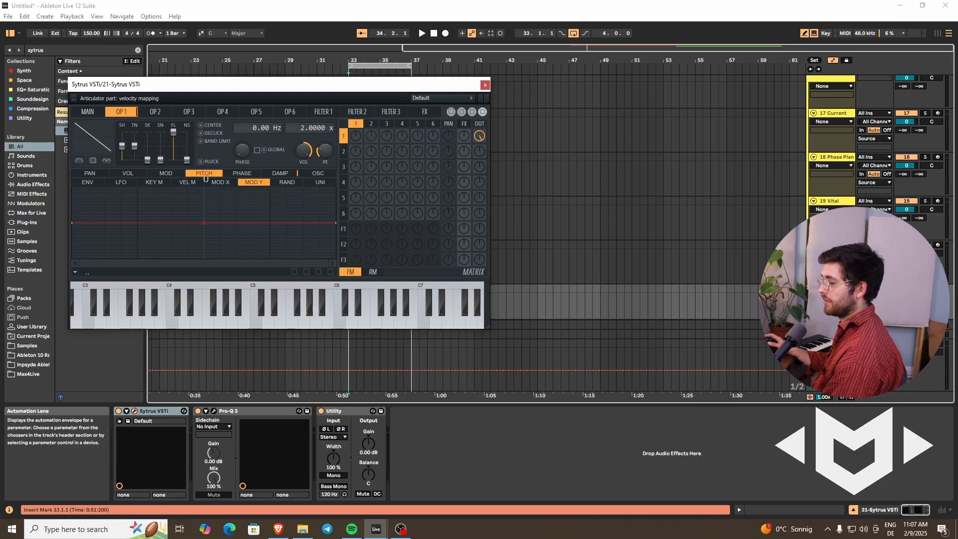
pyautogui.click(149, 110)
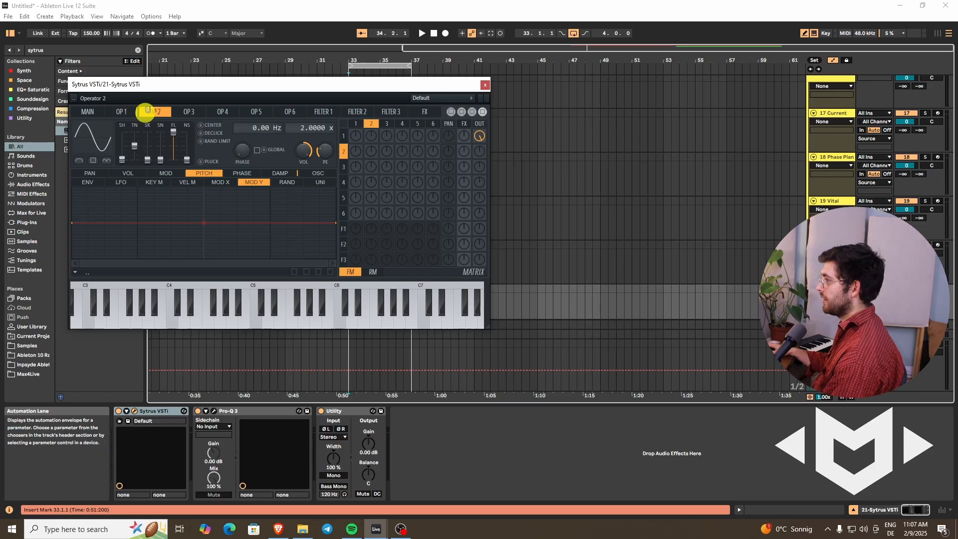
pyautogui.moveTo(125, 159); pyautogui.dragTo(149, 84)
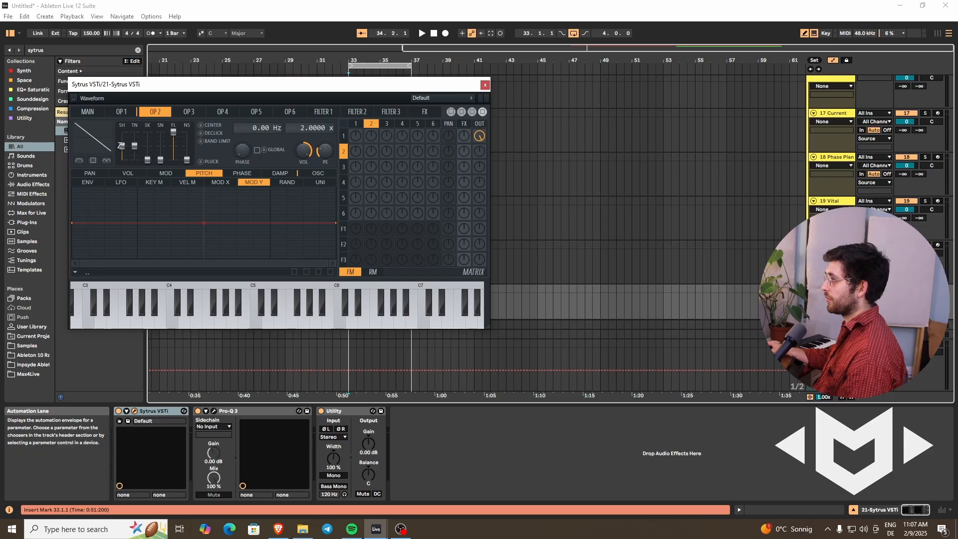
# Step: Try a square wave on operator 2 mixed to the output, and restore its sawtooth with the output send cleared
pyautogui.moveTo(121, 146)
pyautogui.mouseDown()
pyautogui.moveTo(133, 106)
pyautogui.moveTo(121, 144)
pyautogui.mouseUp()
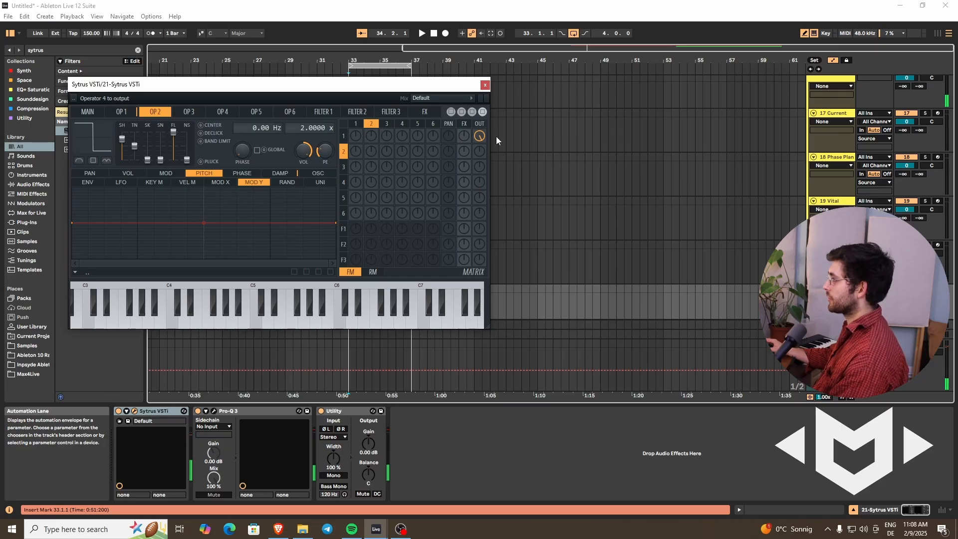
pyautogui.moveTo(480, 151); pyautogui.dragTo(484, 69)
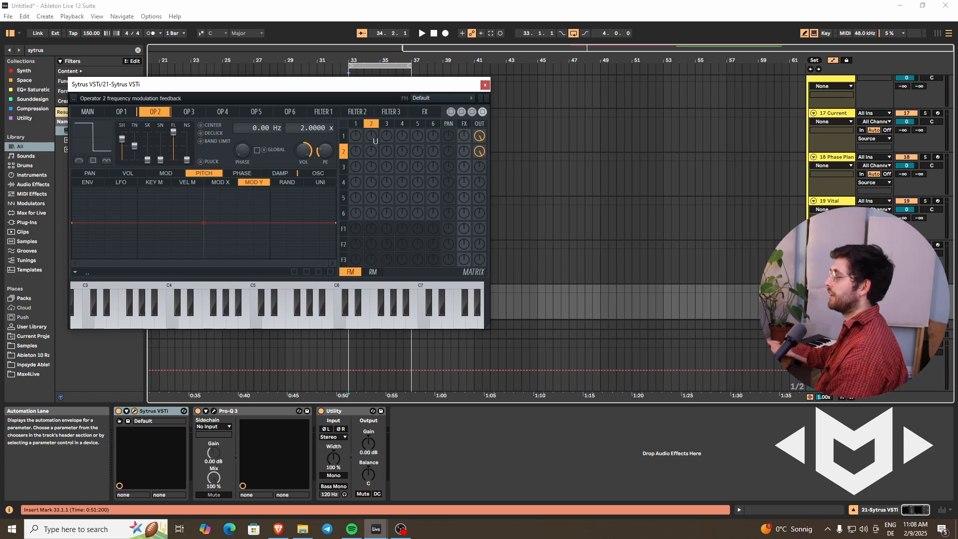
pyautogui.click(480, 155)
pyautogui.click(481, 155)
pyautogui.moveTo(481, 155); pyautogui.dragTo(480, 154)
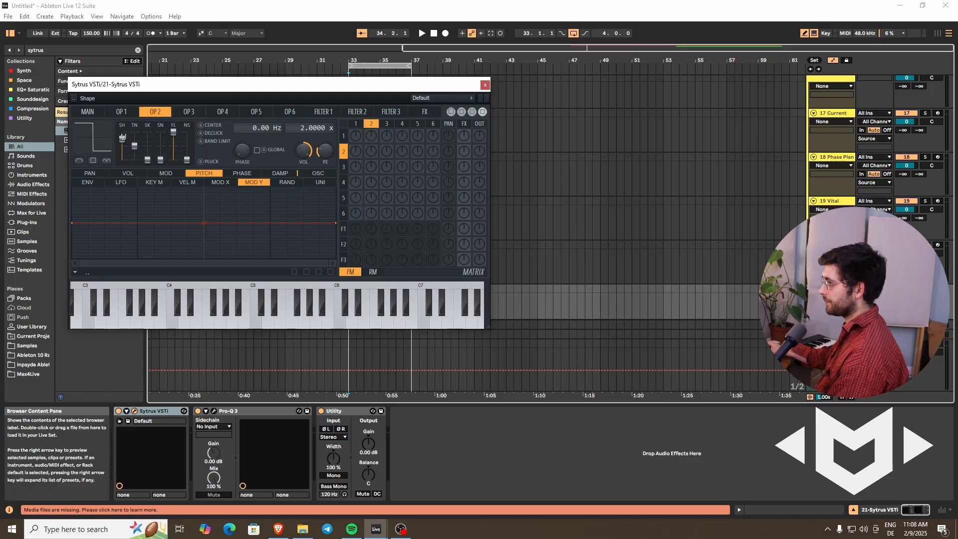
pyautogui.moveTo(122, 137); pyautogui.dragTo(122, 172)
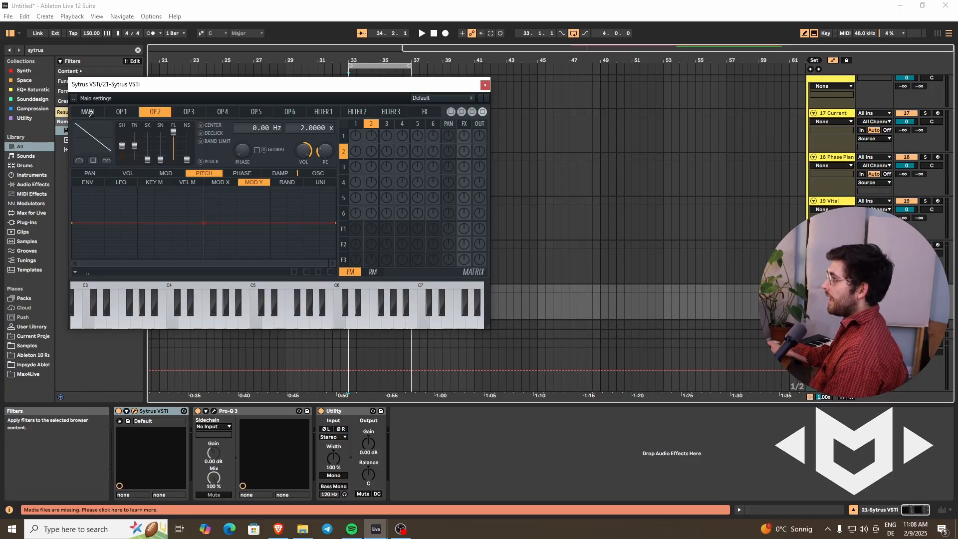
# Step: Set the unison order to 9 in the main settings and lower the unison panning to its minimum
pyautogui.click(89, 112)
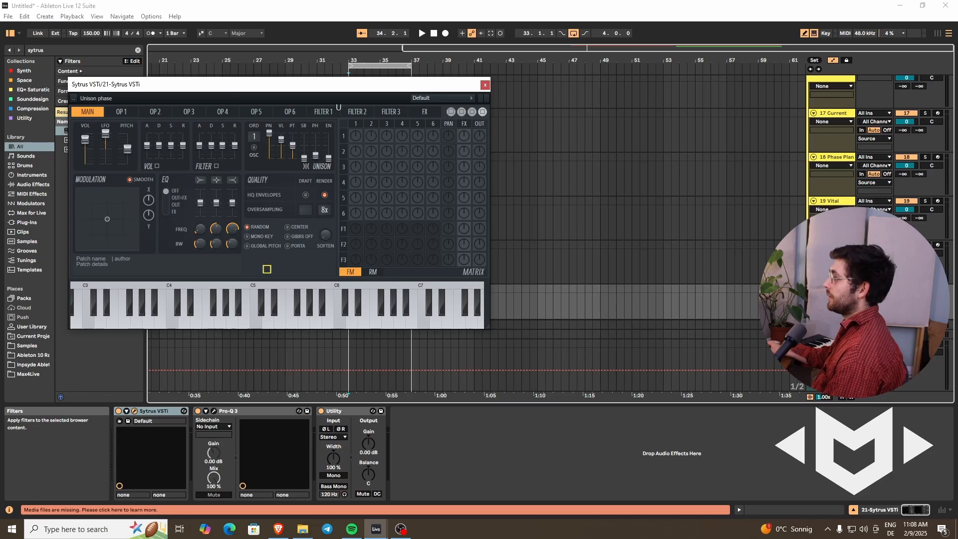
pyautogui.moveTo(256, 135); pyautogui.dragTo(289, 51)
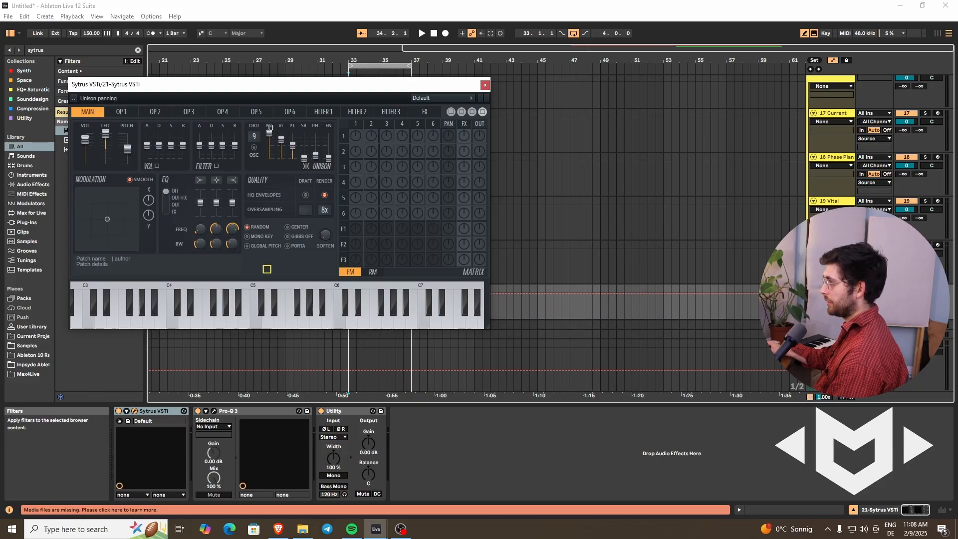
pyautogui.moveTo(270, 127); pyautogui.dragTo(263, 151)
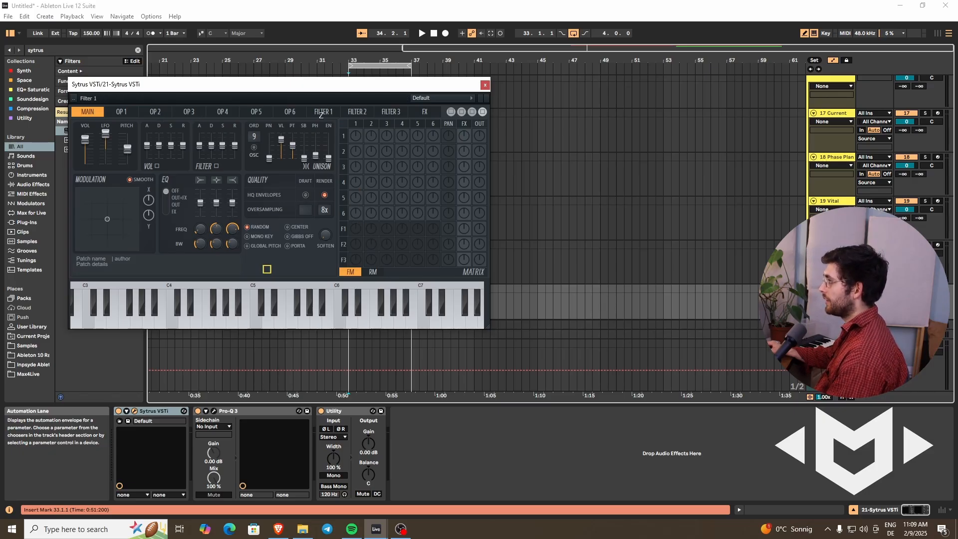
# Step: Change the Filter 1 type to Vanilla band pass
pyautogui.click(321, 111)
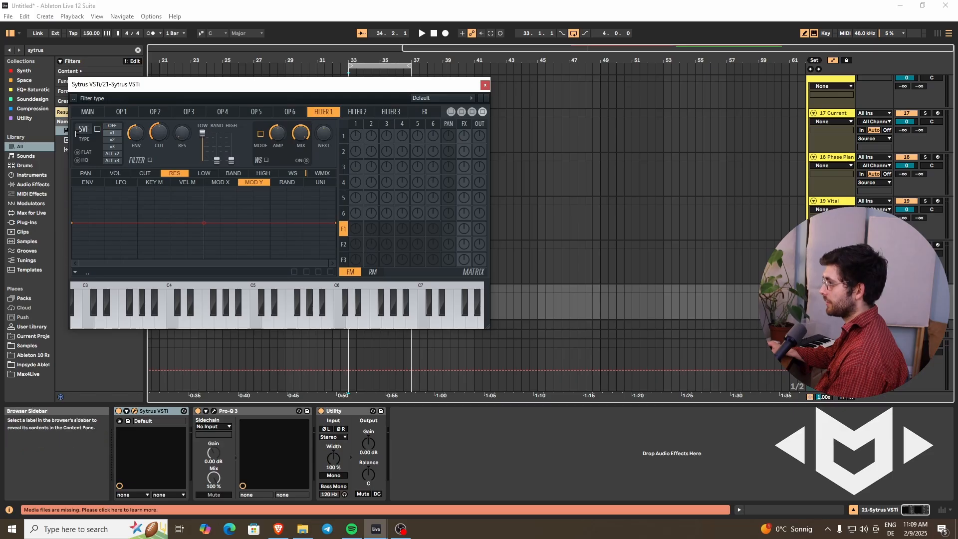
pyautogui.click(85, 129)
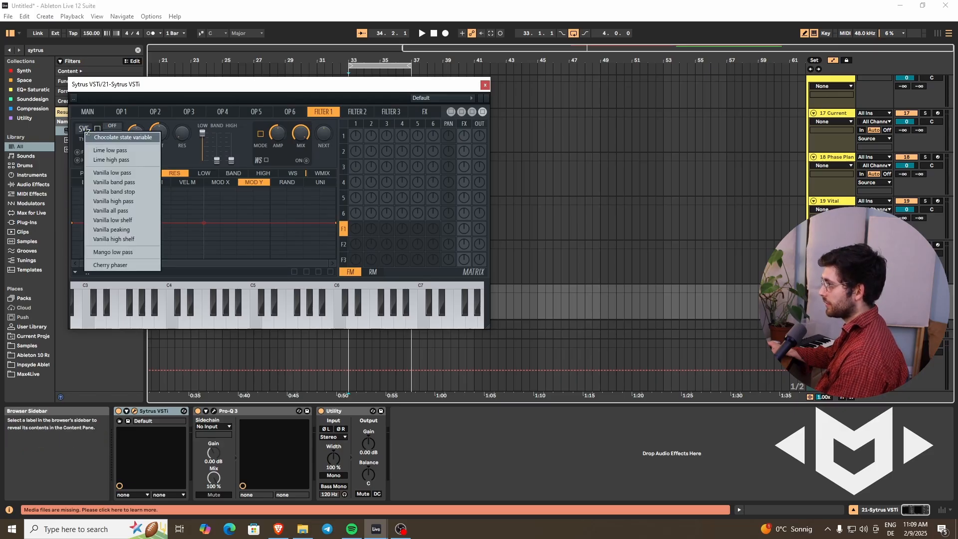
pyautogui.click(131, 181)
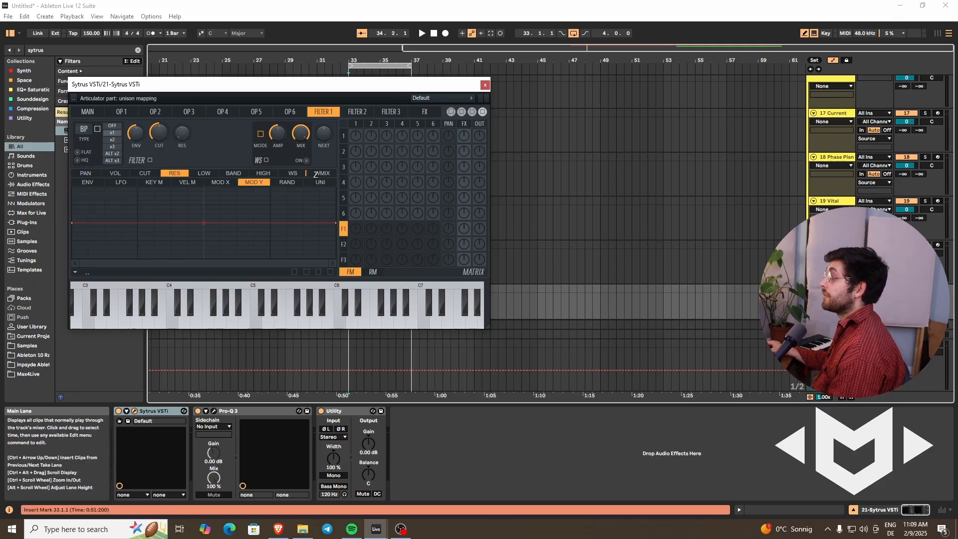
# Step: Shape Filter 1's cutoff unison mapping into a straight ramp from the minimum at the start to the maximum at the end
pyautogui.click(321, 183)
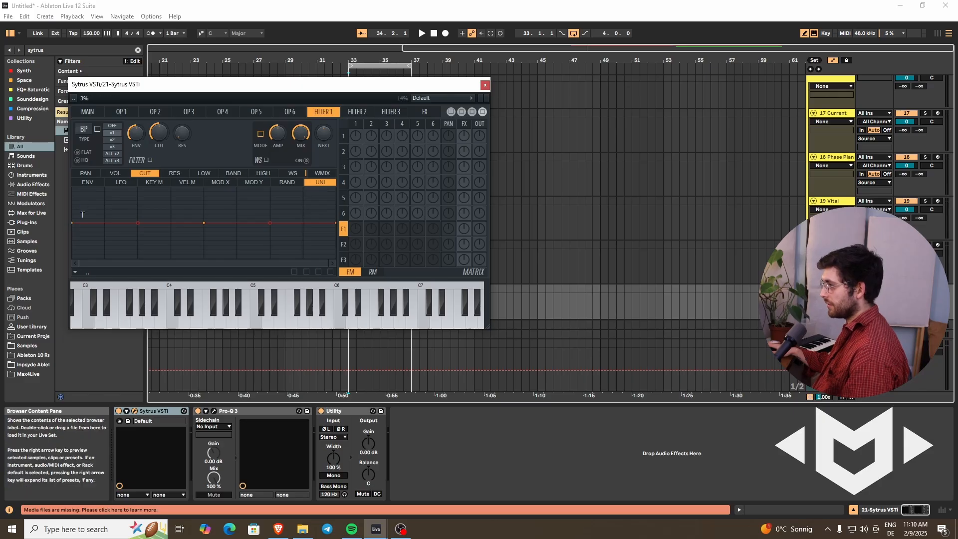
pyautogui.moveTo(74, 220); pyautogui.dragTo(72, 266)
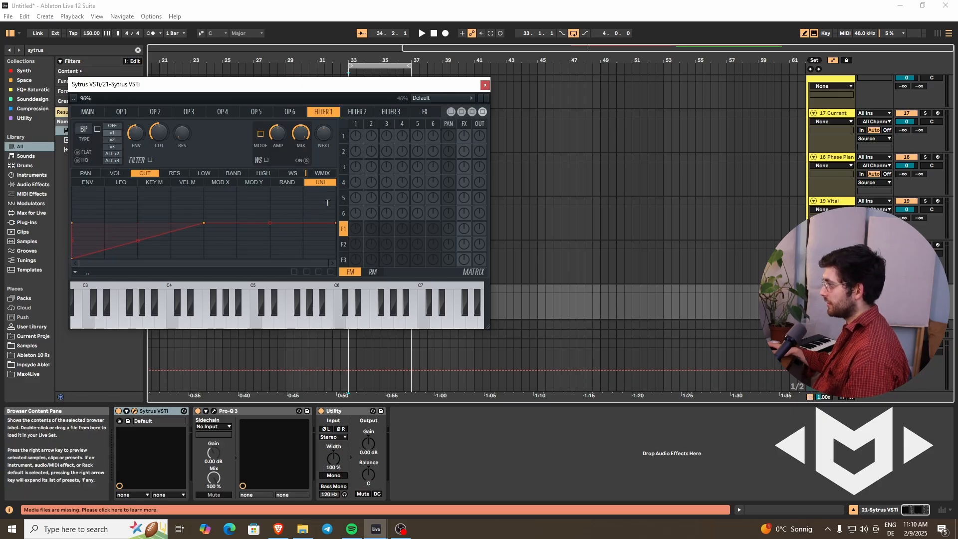
pyautogui.moveTo(335, 223); pyautogui.dragTo(335, 187)
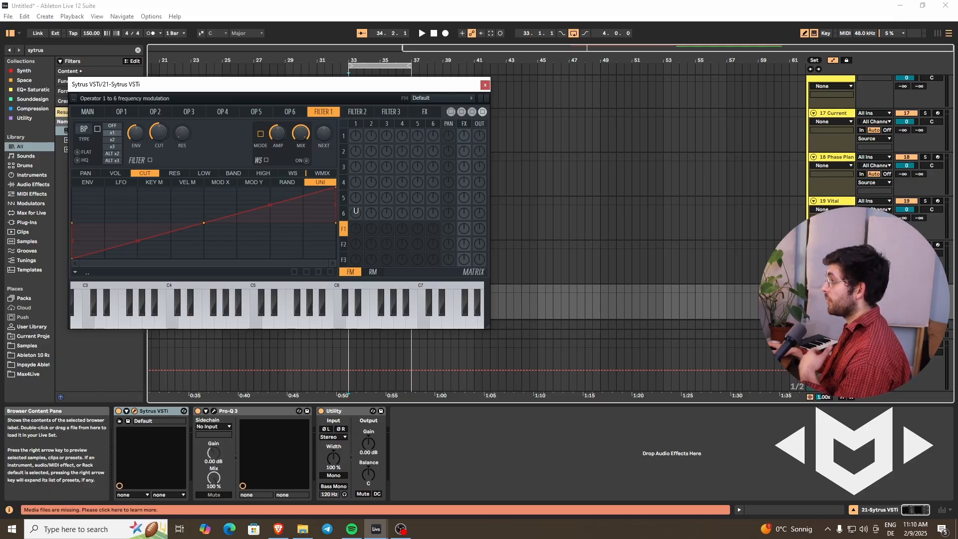
# Step: Route operator 1 into Filter 1 and send Filter 1 to the output in the matrix
pyautogui.moveTo(356, 229); pyautogui.dragTo(405, 230)
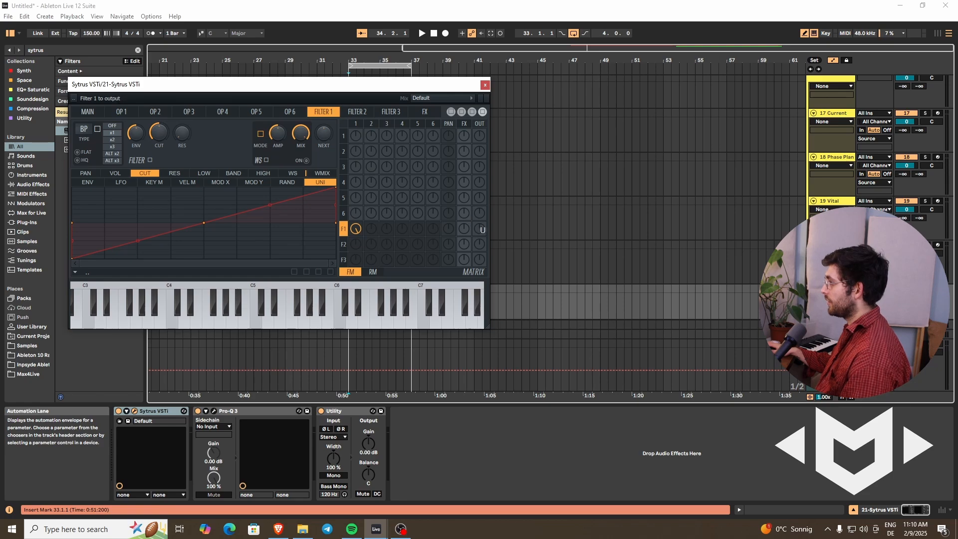
pyautogui.moveTo(481, 229); pyautogui.dragTo(513, 162)
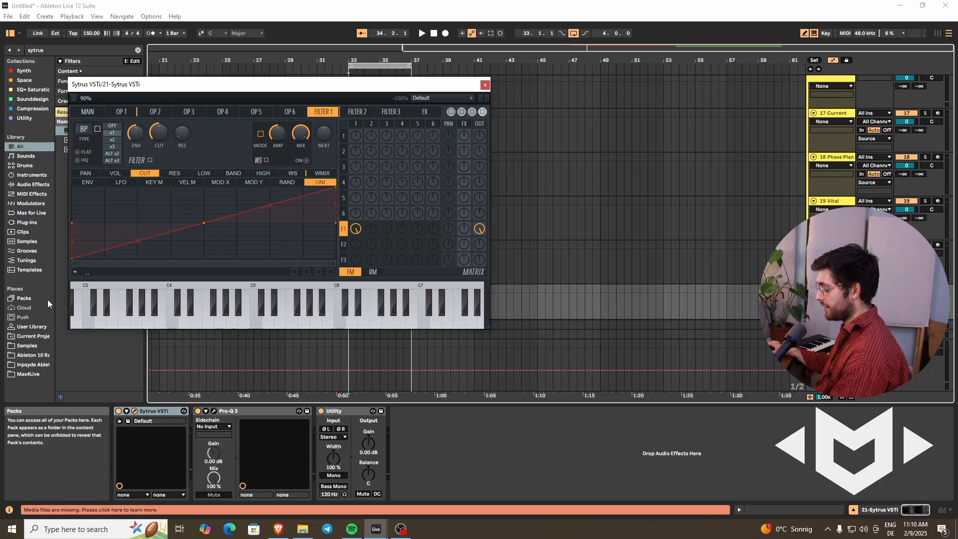
# Step: Find the OTT.adv preset in the browser and add it after Utility in the Sytrus track's device chain
pyautogui.hotkey('ctrl', 'f')
pyautogui.write('ott')
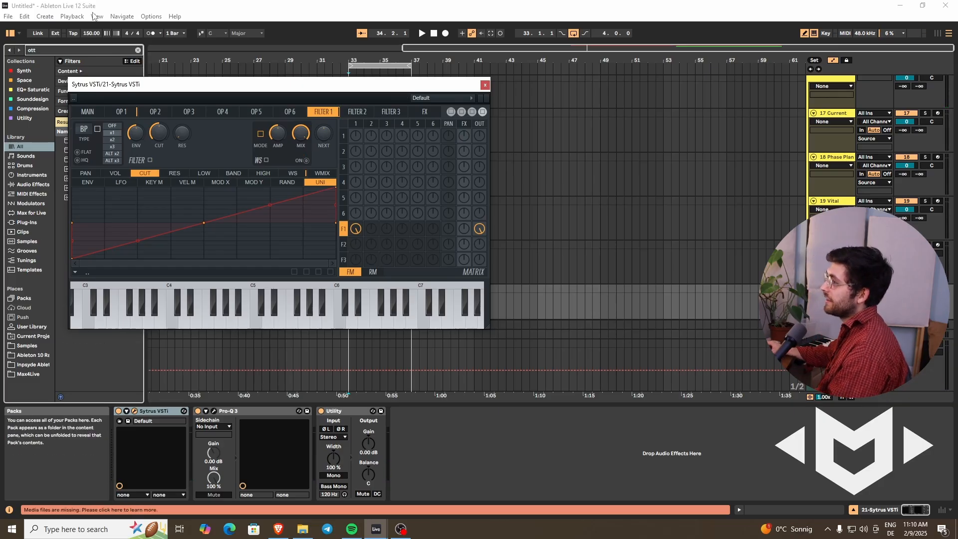
pyautogui.moveTo(104, 82); pyautogui.dragTo(225, 62)
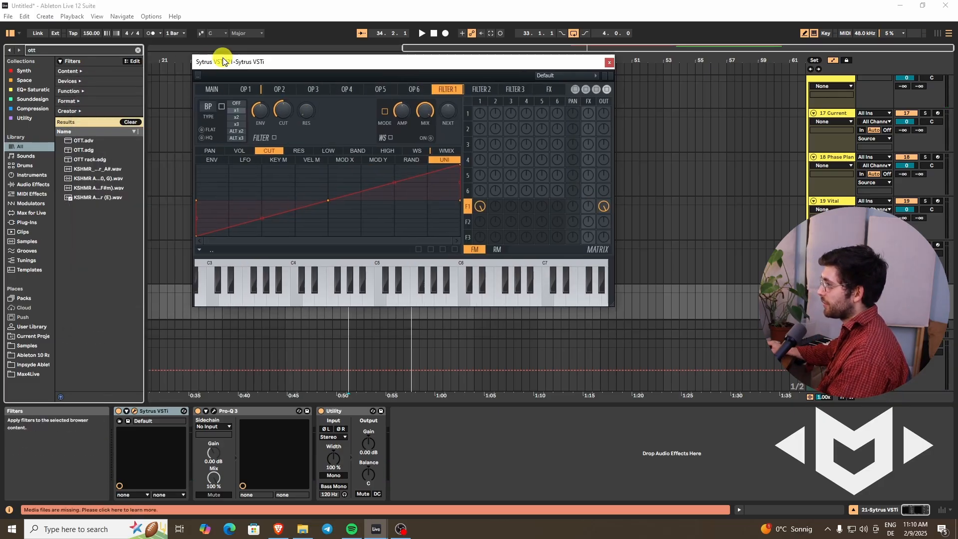
pyautogui.click(90, 141)
pyautogui.moveTo(157, 189); pyautogui.dragTo(428, 466)
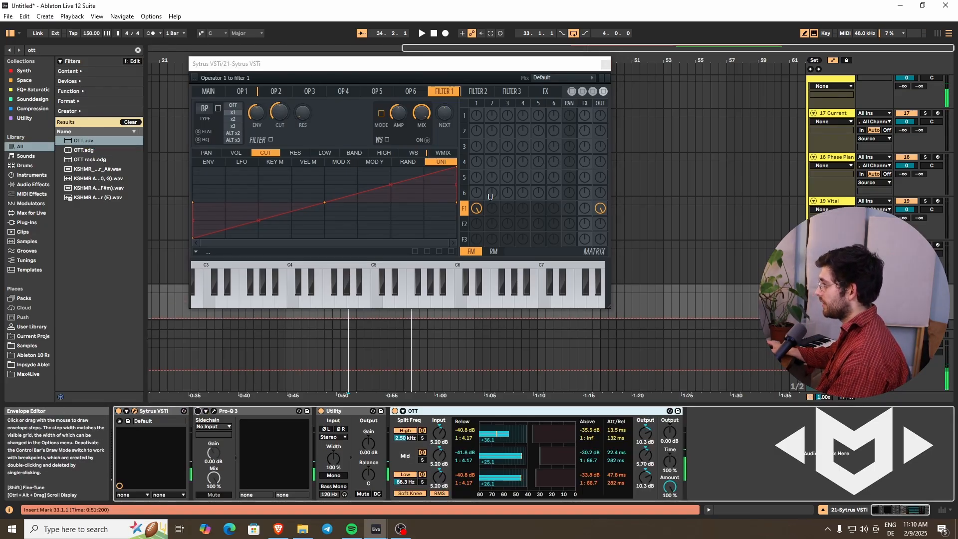
# Step: Audition Filter 1's cutoff and map it to Modulation X with a ramp rising from the minimum to the centre line
pyautogui.moveTo(274, 118); pyautogui.dragTo(295, 110)
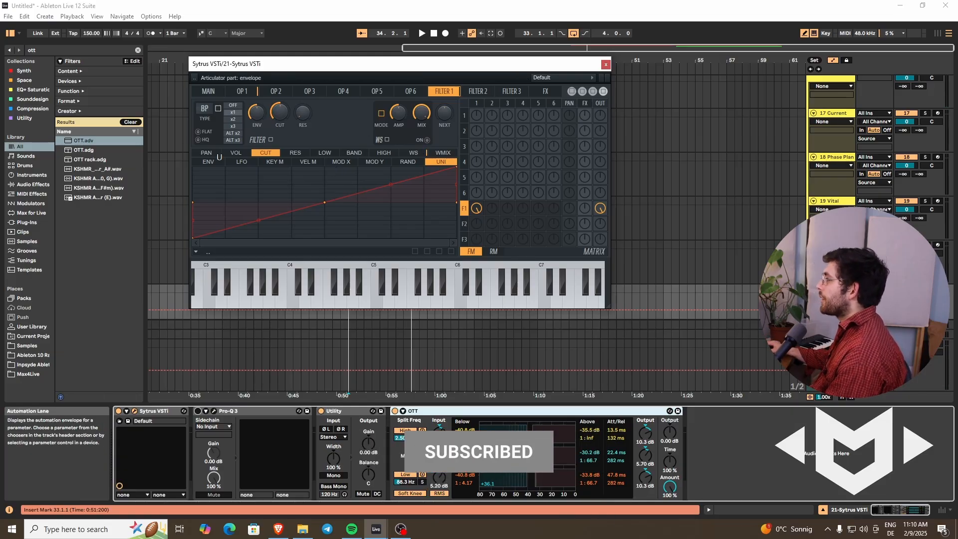
pyautogui.click(342, 162)
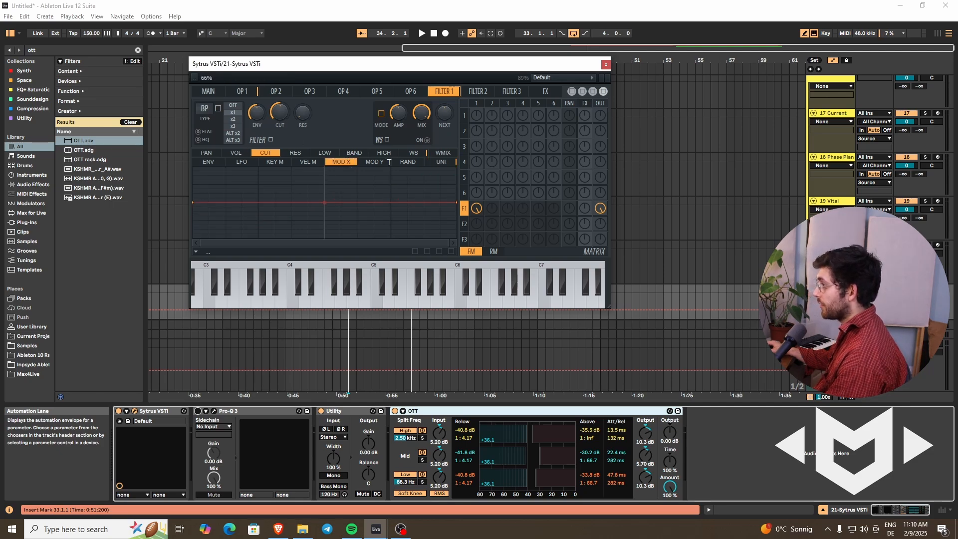
pyautogui.moveTo(196, 202); pyautogui.dragTo(188, 293)
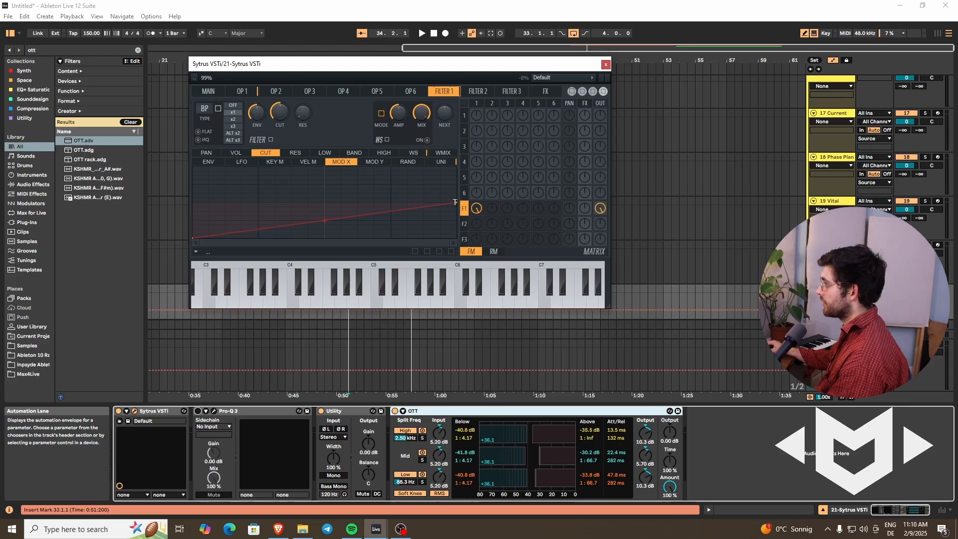
# Step: Raise the end of Filter 1's cutoff Modulation X ramp to the maximum and sweep the X modulation to hear it
pyautogui.moveTo(456, 203); pyautogui.dragTo(455, 167)
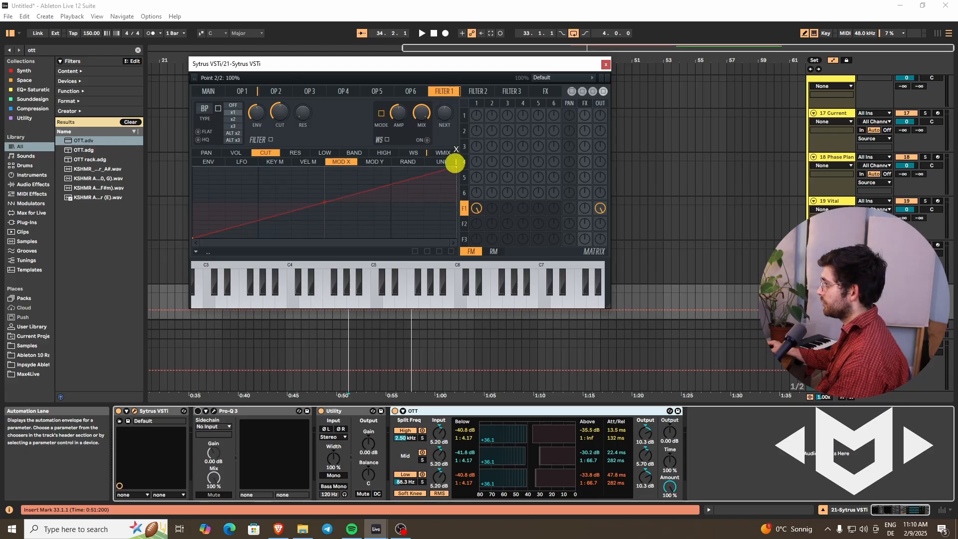
pyautogui.click(209, 91)
pyautogui.moveTo(228, 199); pyautogui.dragTo(177, 201)
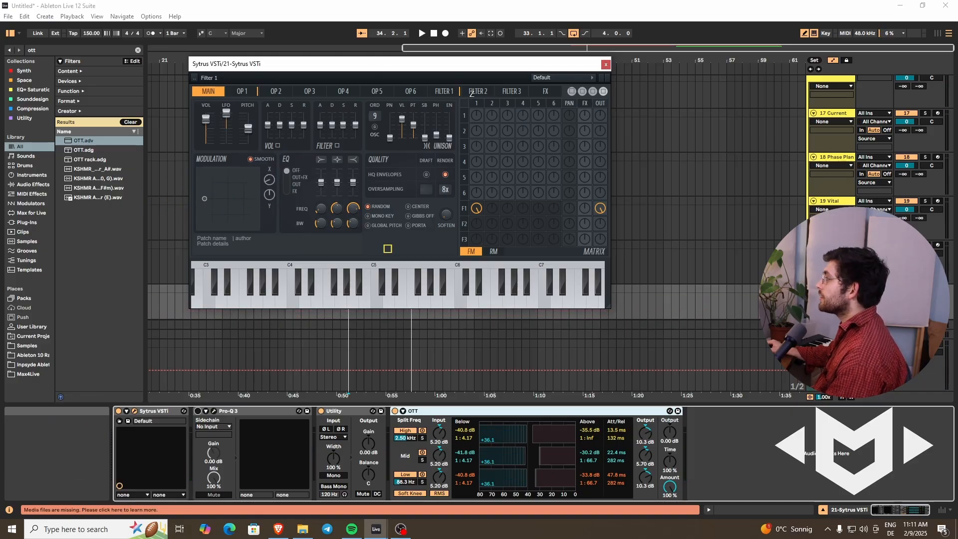
# Step: Shape Filter 2's cutoff unison mapping into a zigzag falling from maximum, rising past centre and ending at minimum, and set its type to Vanilla band pass
pyautogui.click(472, 92)
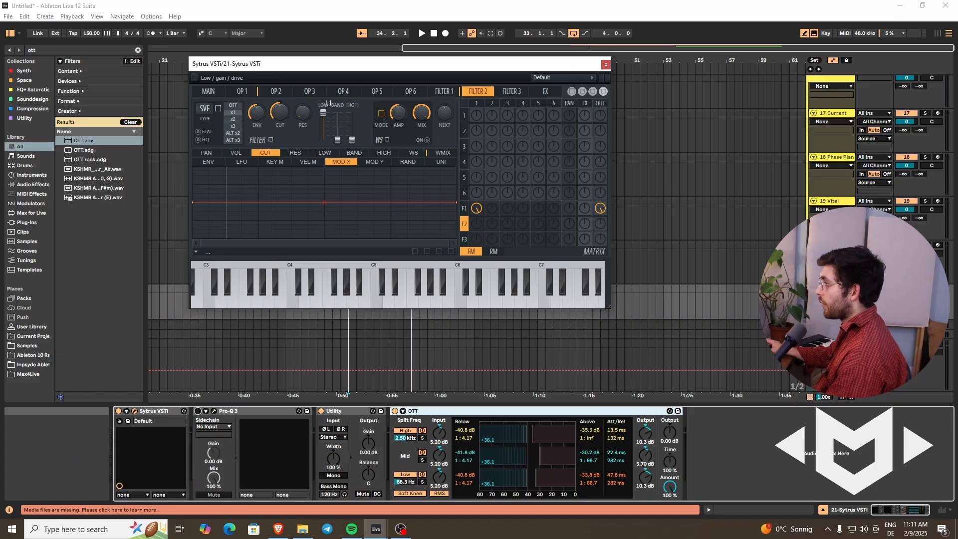
pyautogui.click(441, 161)
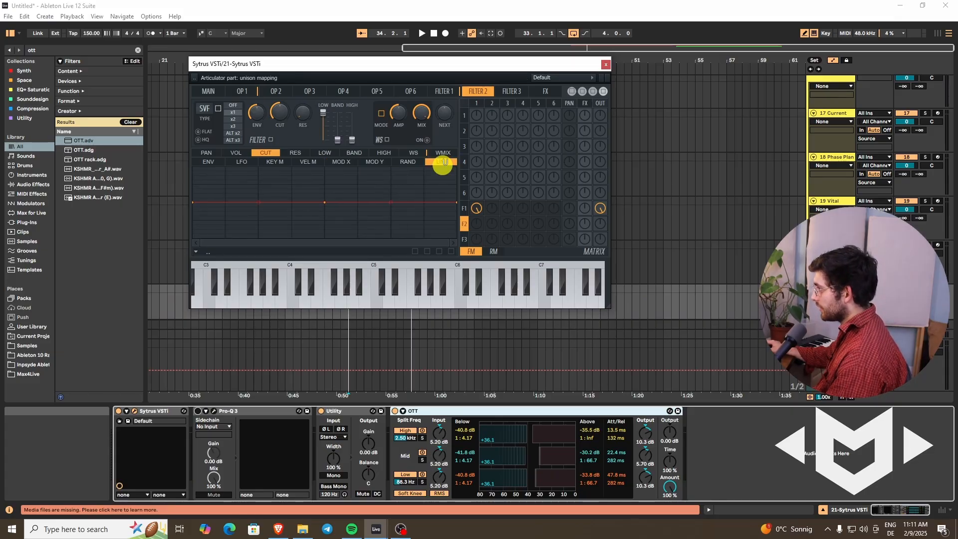
pyautogui.rightClick(193, 172)
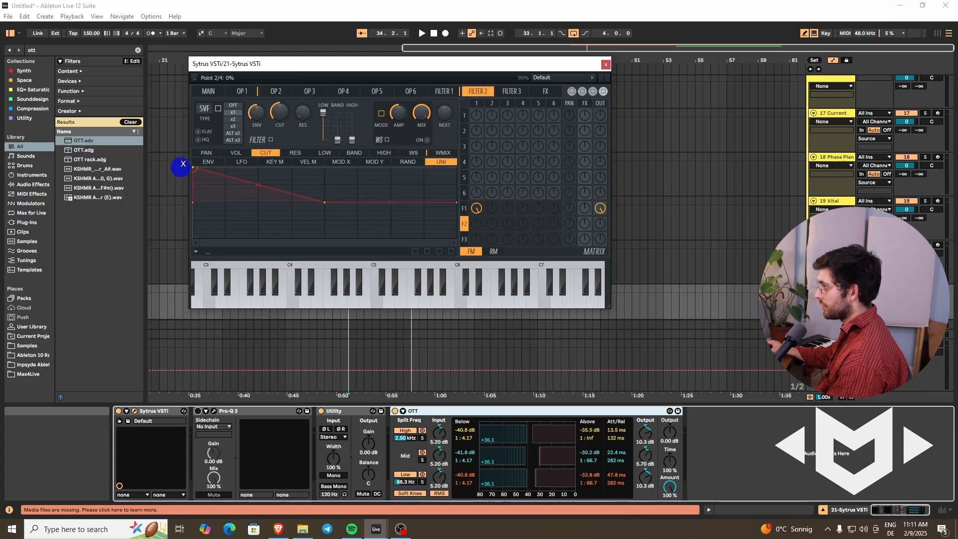
pyautogui.rightClick(262, 230)
pyautogui.rightClick(363, 186)
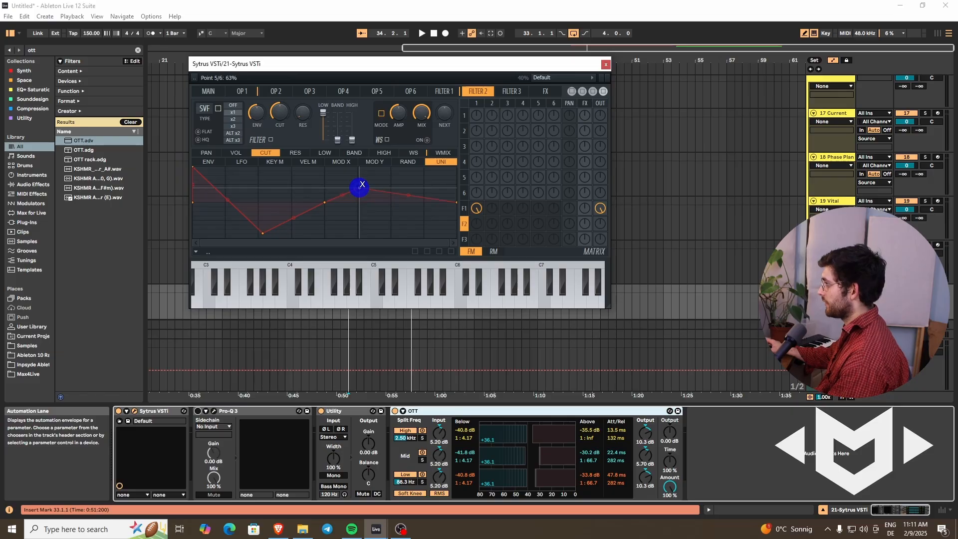
pyautogui.rightClick(455, 239)
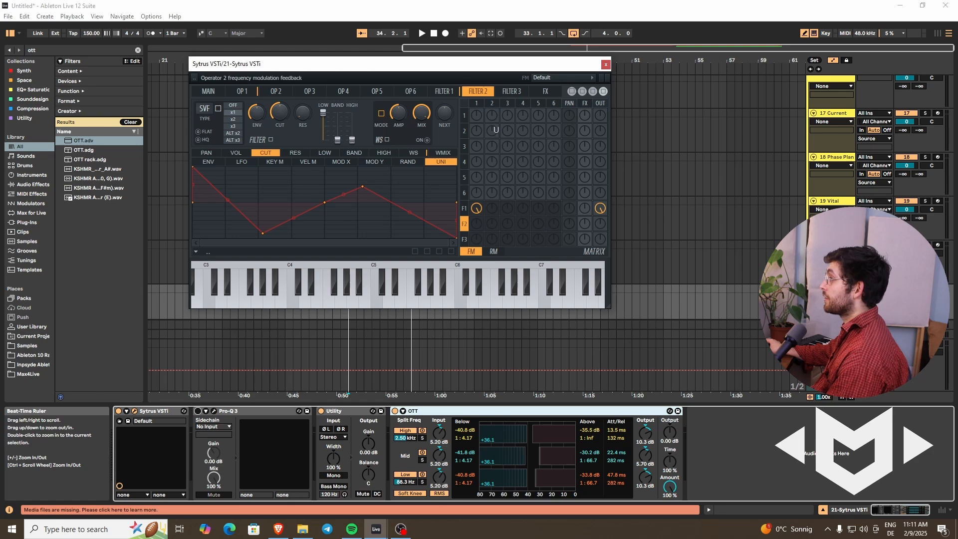
pyautogui.rightClick(206, 109)
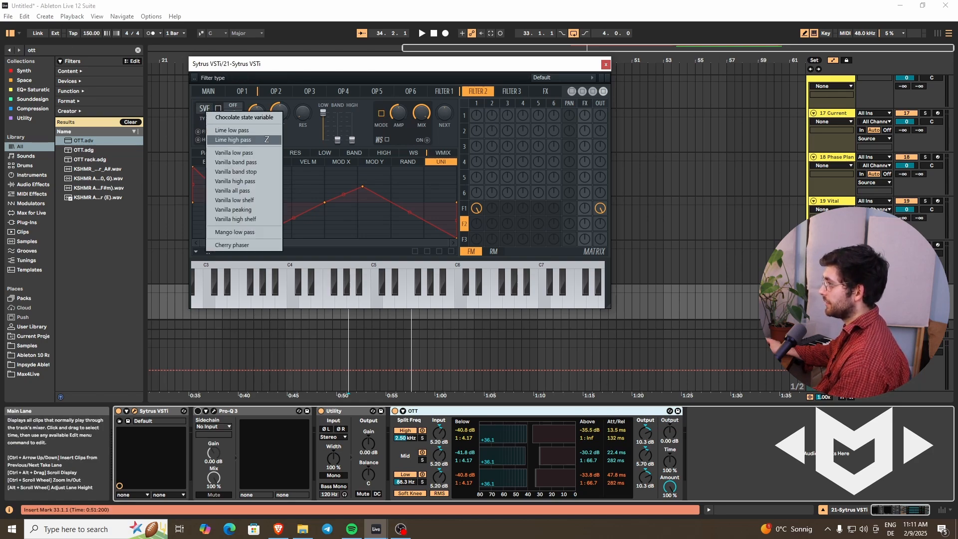
pyautogui.click(263, 162)
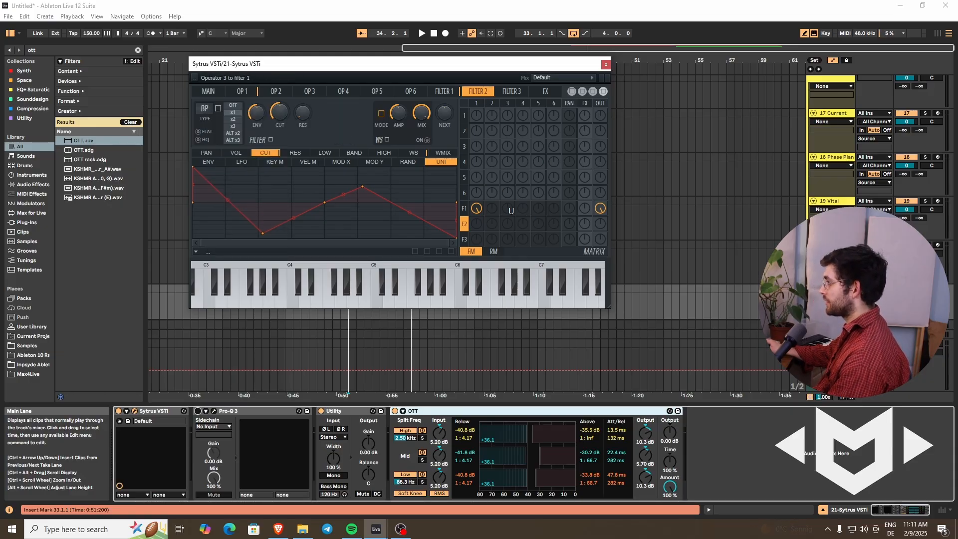
# Step: Route operator 2 into Filter 2, send Filter 2 to the output, and pan Filters 1 and 2 to opposite sides in the matrix
pyautogui.click(493, 224)
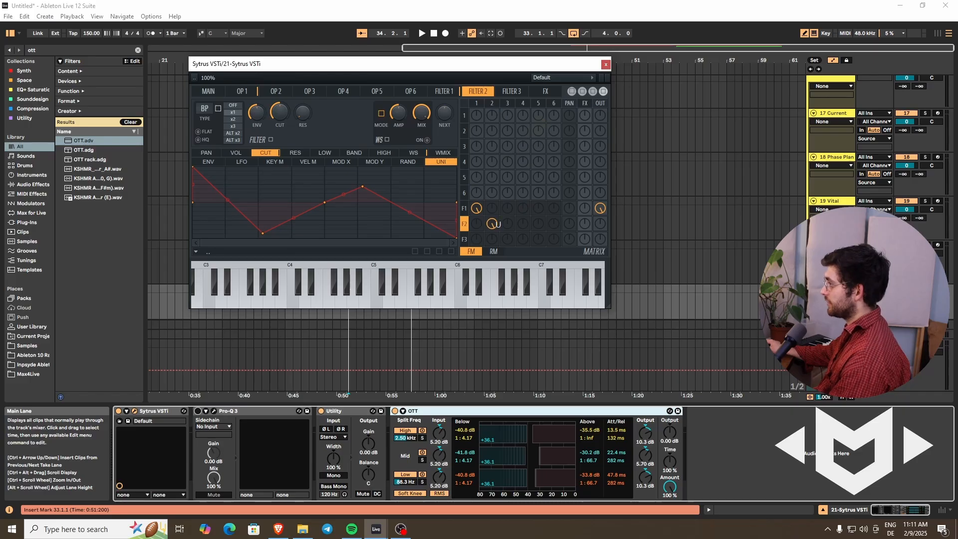
pyautogui.click(600, 222)
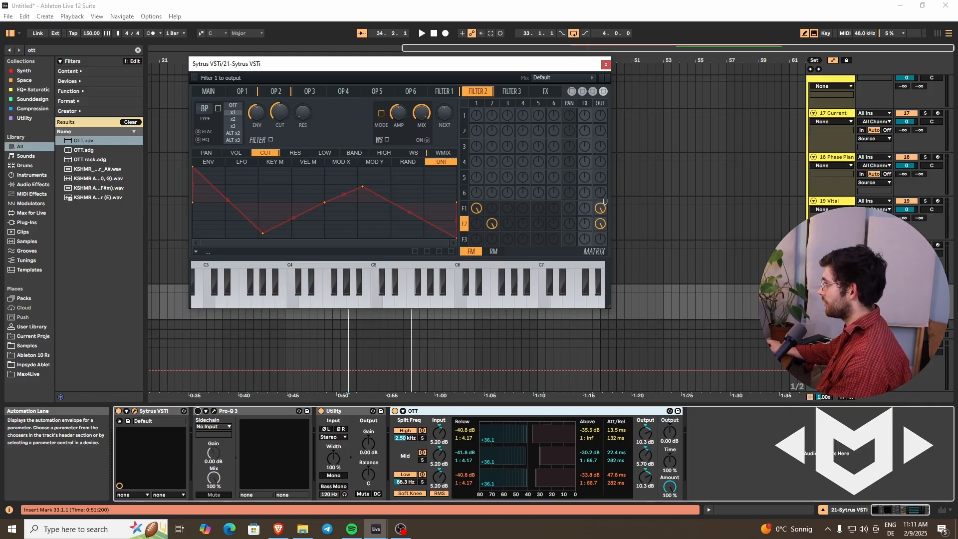
pyautogui.moveTo(569, 208)
pyautogui.mouseDown()
pyautogui.moveTo(565, 223)
pyautogui.moveTo(570, 206)
pyautogui.mouseUp()
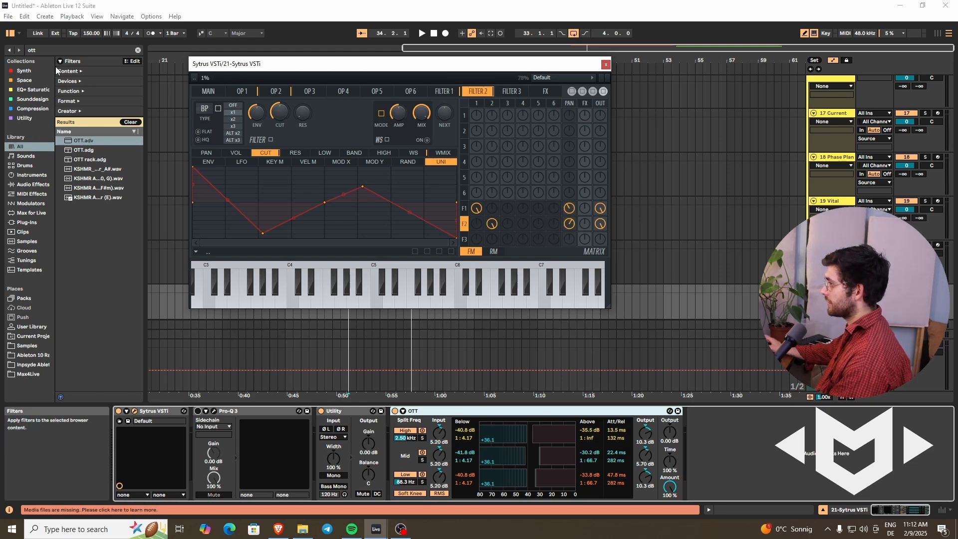
# Step: Map Filter 2's cutoff to Modulation X with a ramp from minimum to maximum and try it by moving the X/Y modulation point
pyautogui.click(346, 161)
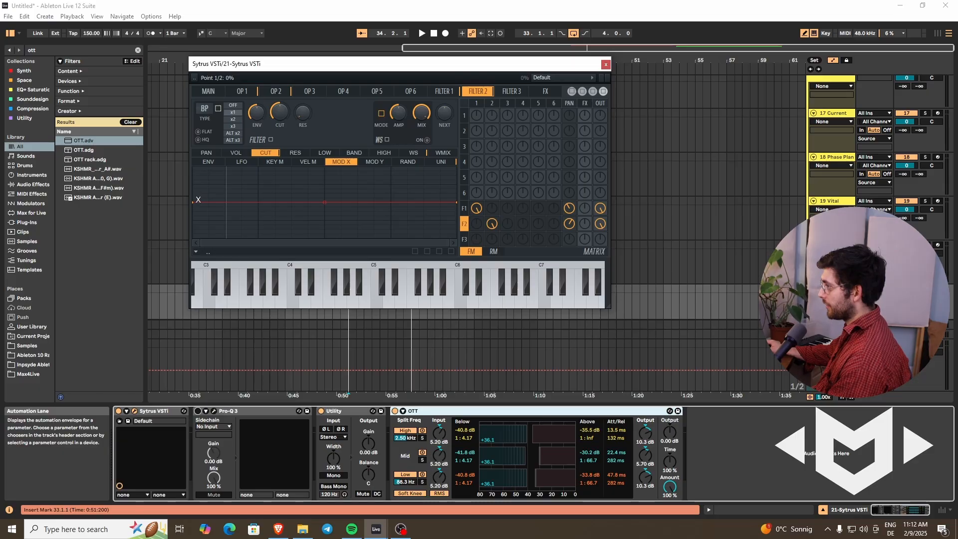
pyautogui.moveTo(193, 203); pyautogui.dragTo(187, 247)
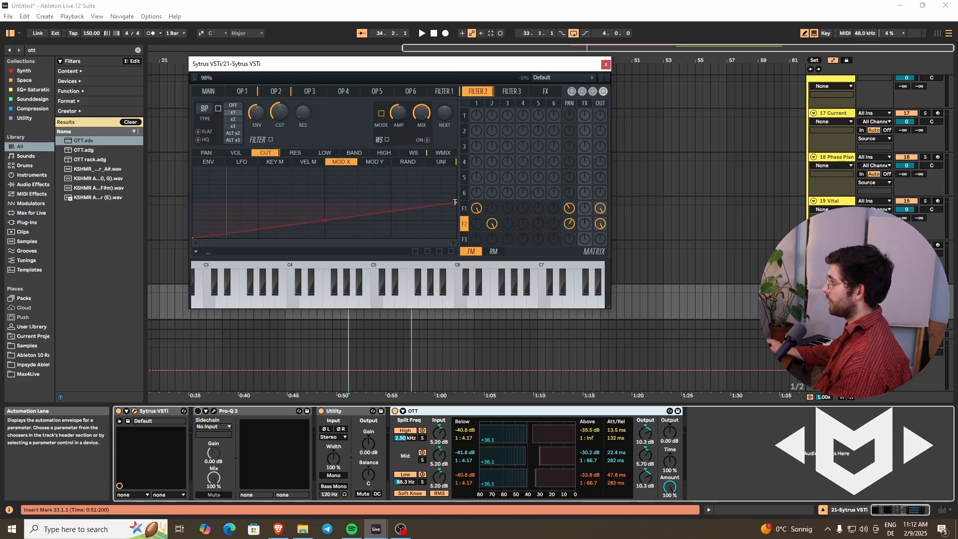
pyautogui.moveTo(455, 205); pyautogui.dragTo(457, 167)
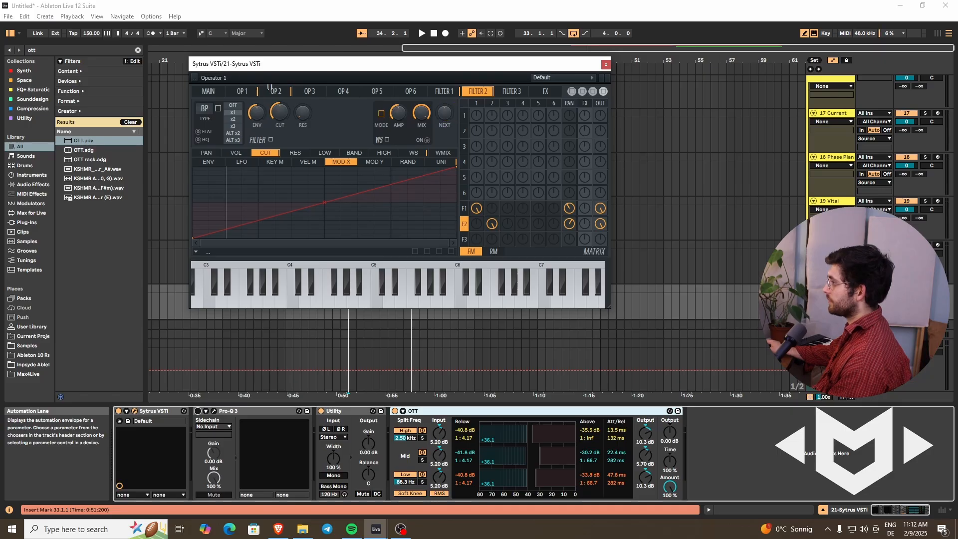
pyautogui.click(208, 91)
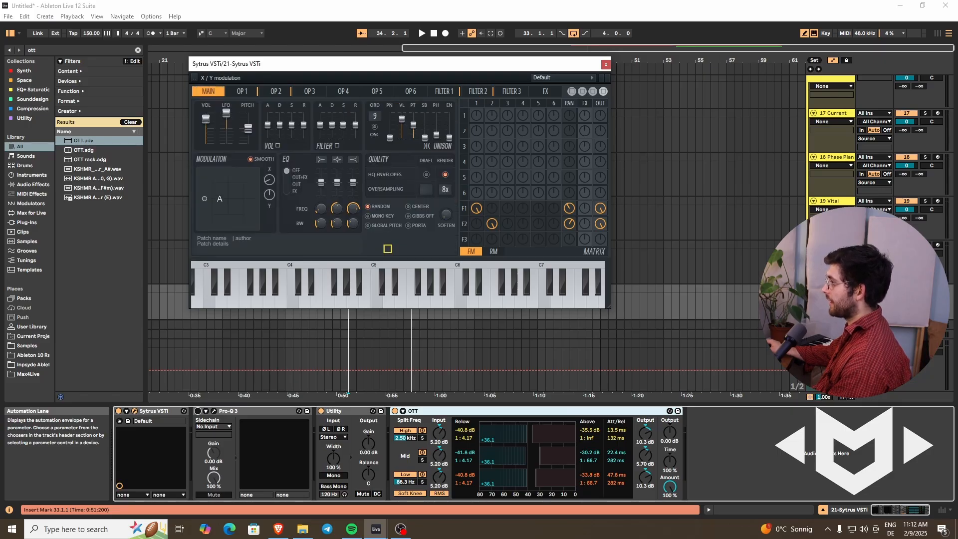
pyautogui.moveTo(205, 199)
pyautogui.mouseDown()
pyautogui.moveTo(261, 193)
pyautogui.moveTo(160, 199)
pyautogui.moveTo(322, 195)
pyautogui.moveTo(203, 186)
pyautogui.moveTo(292, 185)
pyautogui.moveTo(270, 173)
pyautogui.moveTo(201, 191)
pyautogui.mouseUp()
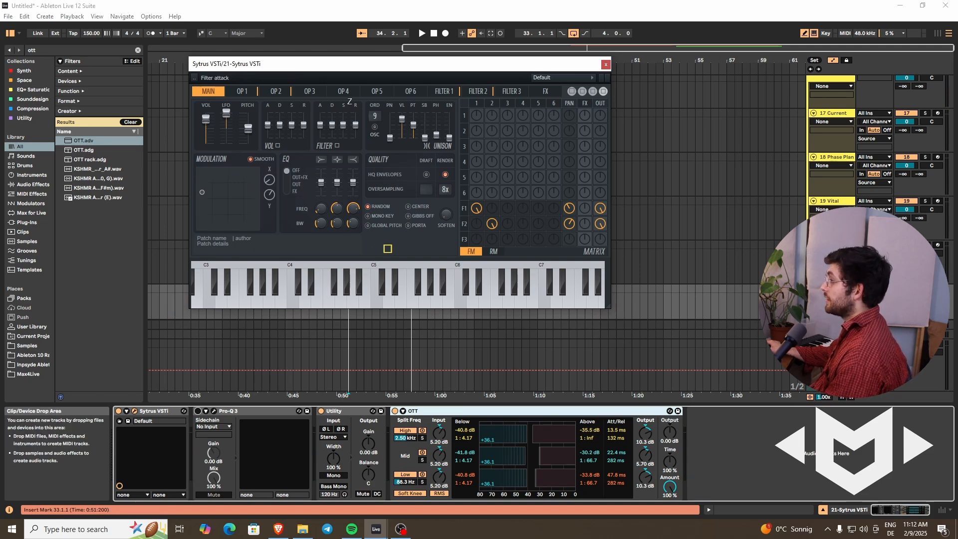
# Step: Map the pitch of operators 1 and 2 to Modulation Y with ramps rising from the minimum, operator 1's reaching the maximum
pyautogui.click(242, 91)
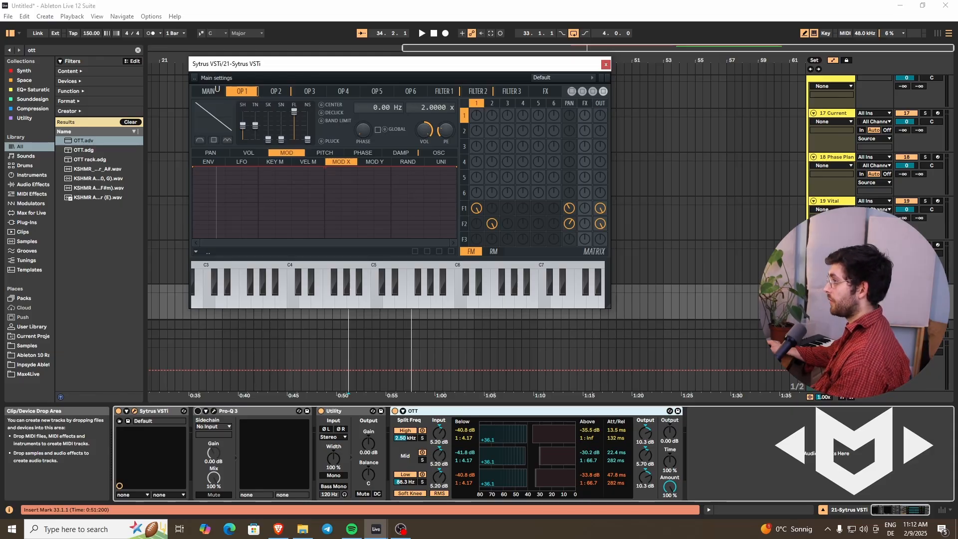
pyautogui.click(327, 152)
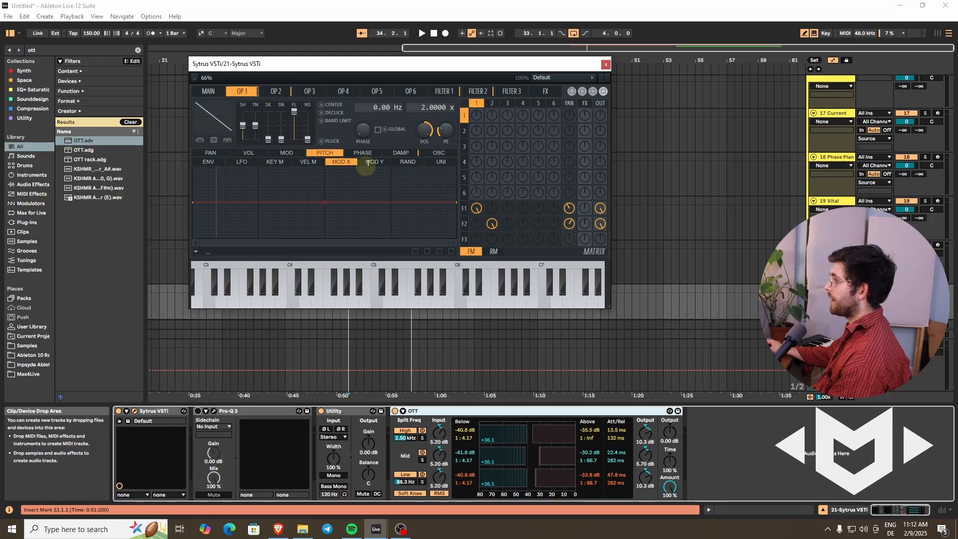
pyautogui.click(374, 162)
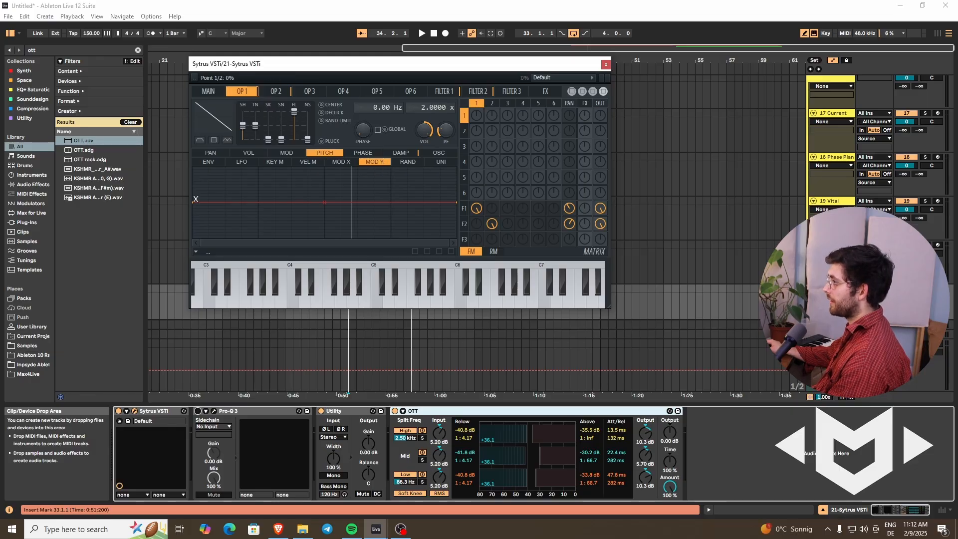
pyautogui.moveTo(194, 202); pyautogui.dragTo(175, 284)
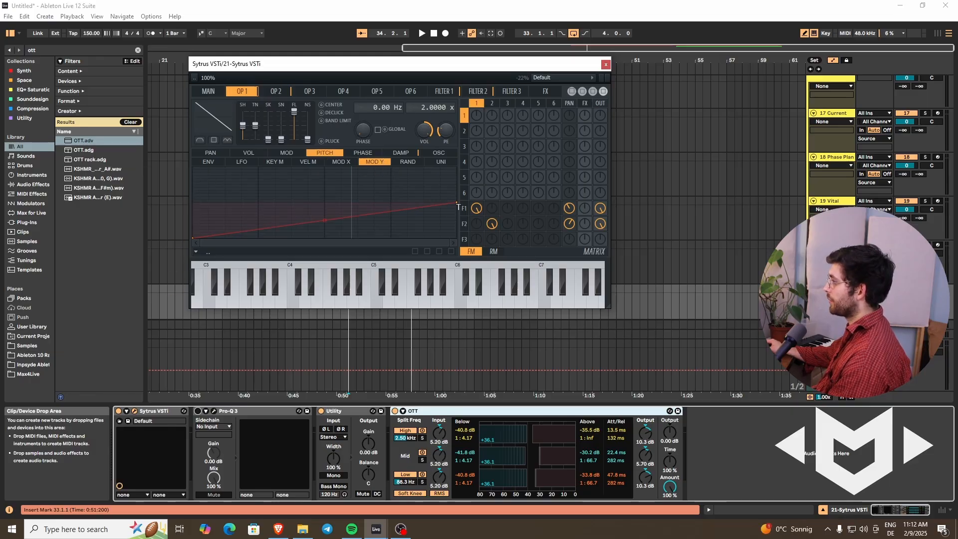
pyautogui.moveTo(457, 202); pyautogui.dragTo(457, 149)
pyautogui.click(276, 91)
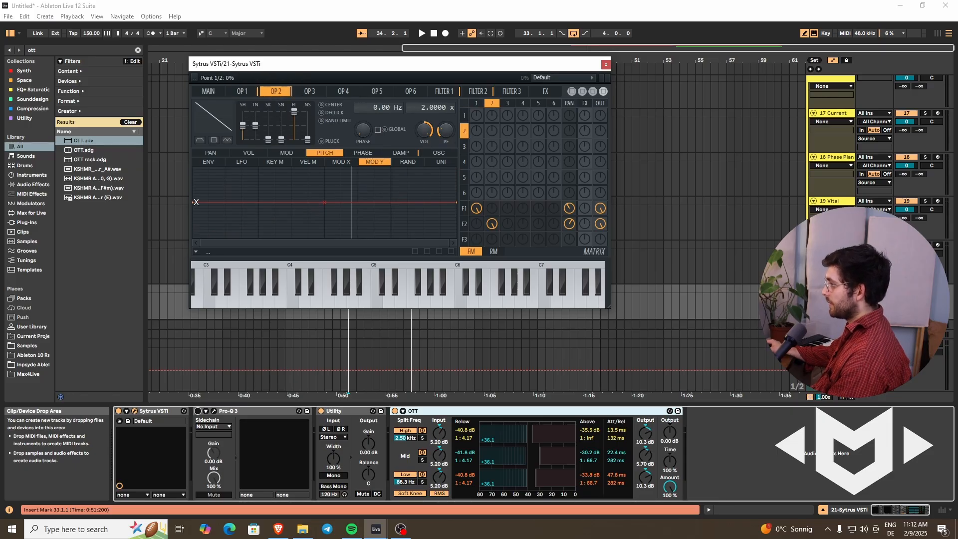
pyautogui.moveTo(196, 202); pyautogui.dragTo(196, 250)
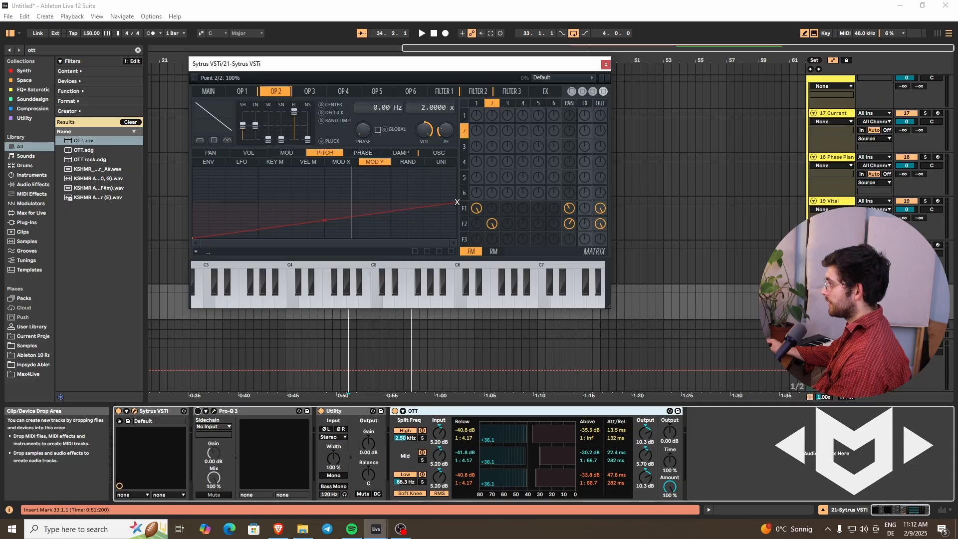
# Step: Lower the computer keyboard's octave and audition the sound while moving the X/Y modulation point, leaving it at the lowest Y and roughly mid X
pyautogui.click(209, 92)
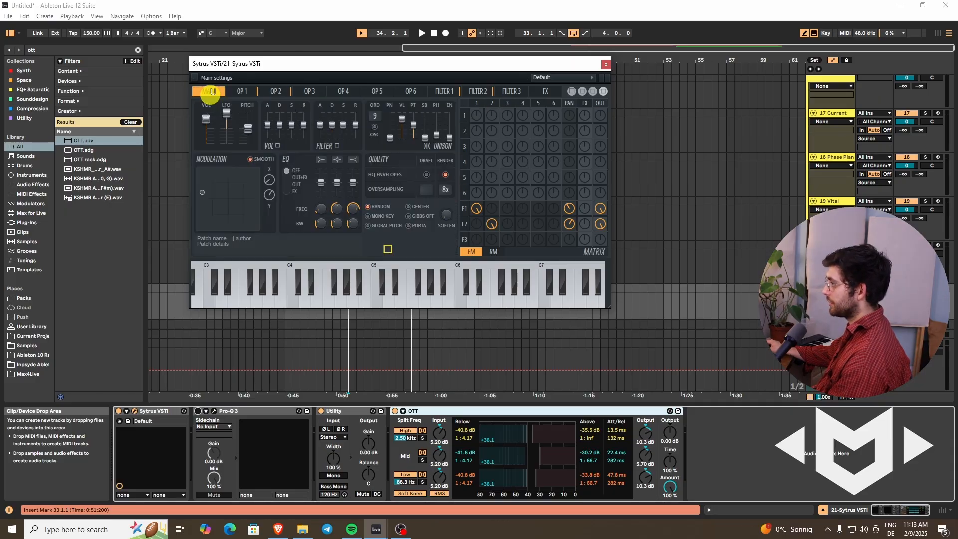
pyautogui.moveTo(202, 191); pyautogui.dragTo(260, 172)
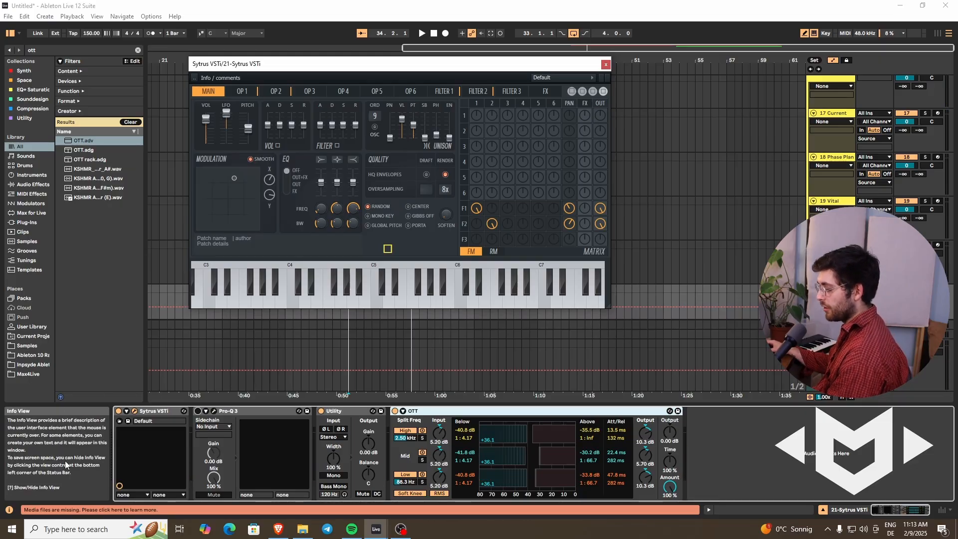
pyautogui.press('z')
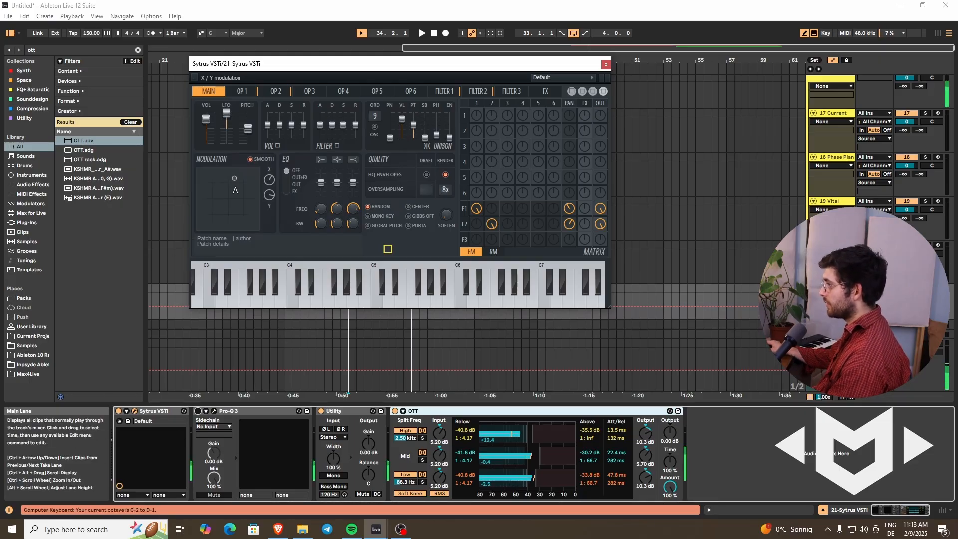
pyautogui.moveTo(234, 179); pyautogui.dragTo(229, 289)
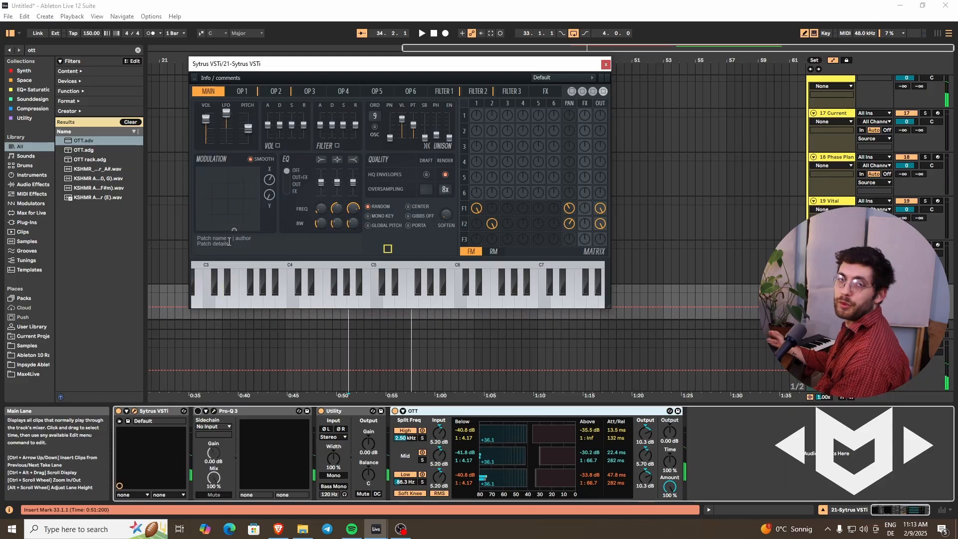